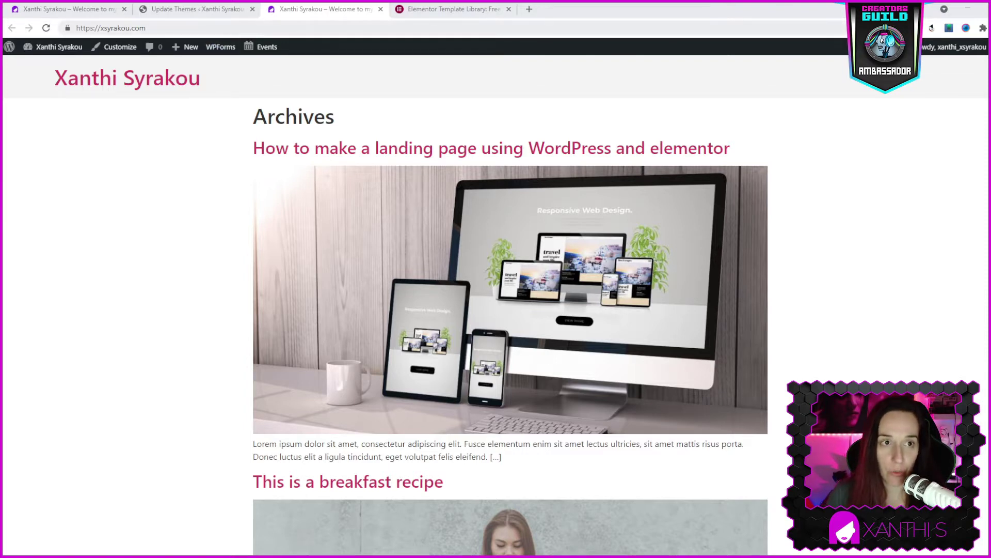
Step: Check the Update Themes tab to confirm Twenty Nineteen, Twenty Twenty and Twenty Twenty-One updated
click(194, 11)
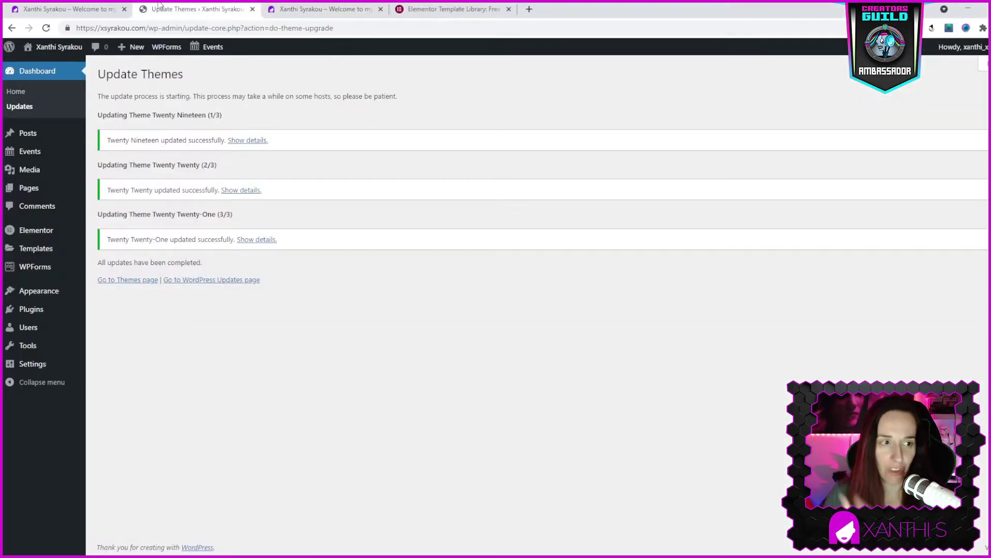
Step: Return to the Dashboard home and go to Templates > Kit Library in the admin sidebar
click(18, 93)
scroll(619, 368, down, 3)
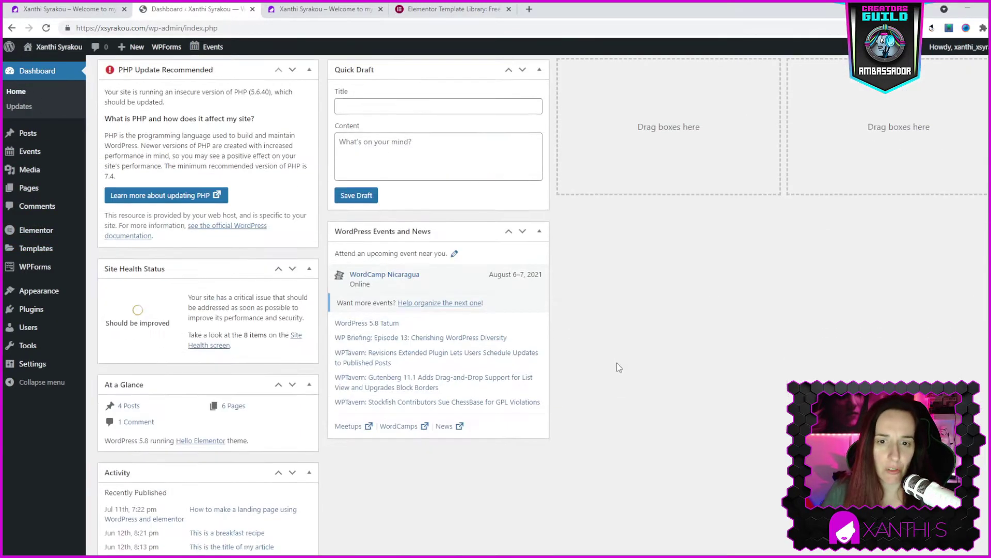
scroll(619, 368, down, 2)
mouse_move(52, 231)
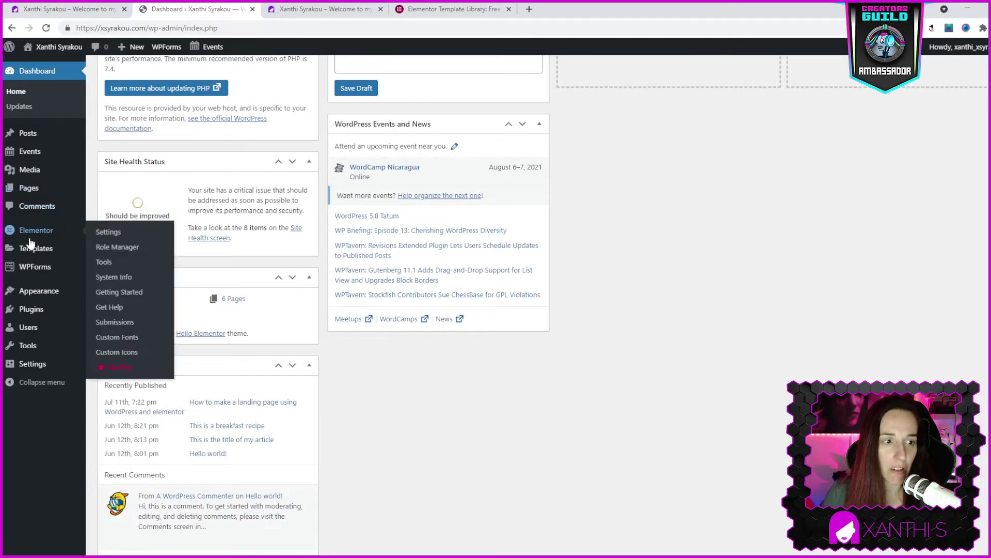
mouse_move(21, 252)
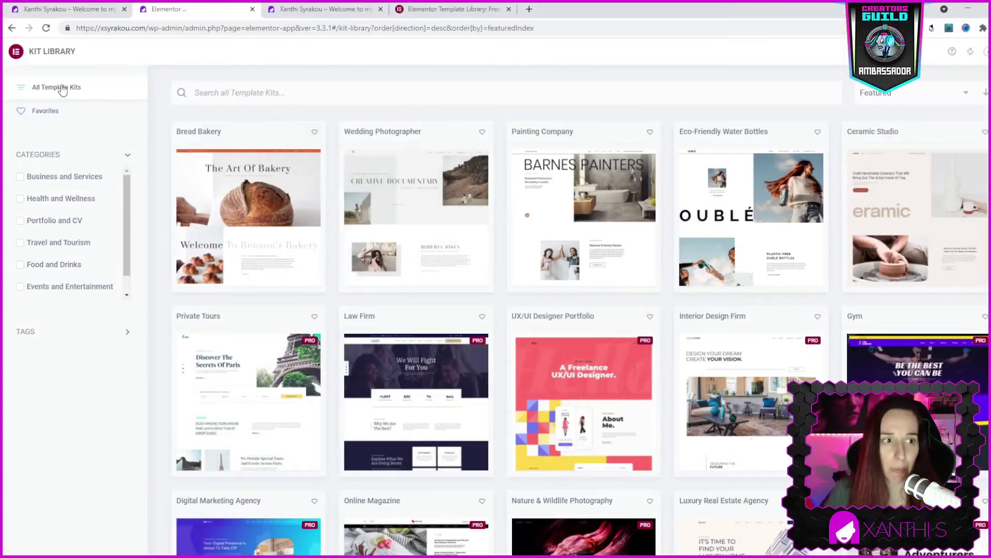
scroll(560, 260, down, 2)
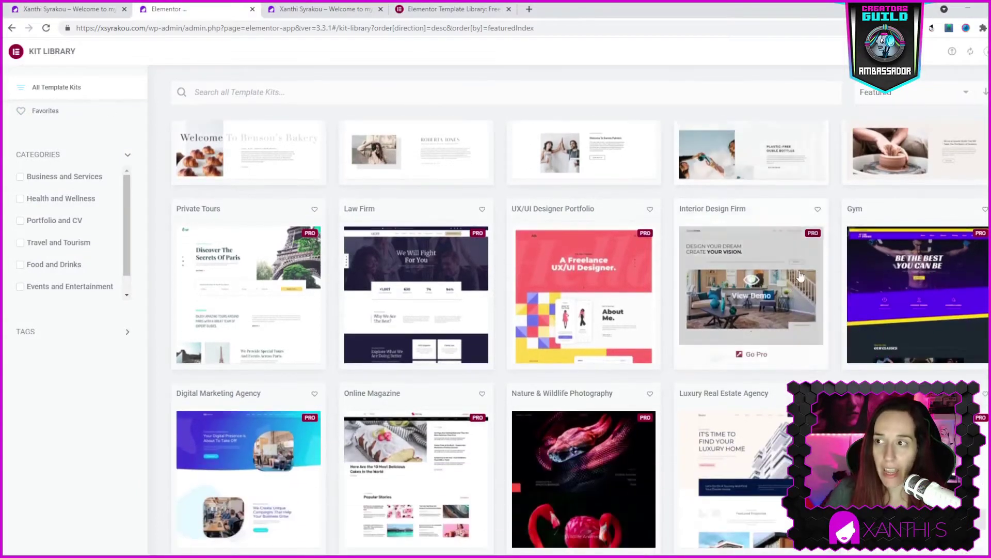
scroll(560, 260, up, 2)
mouse_move(468, 349)
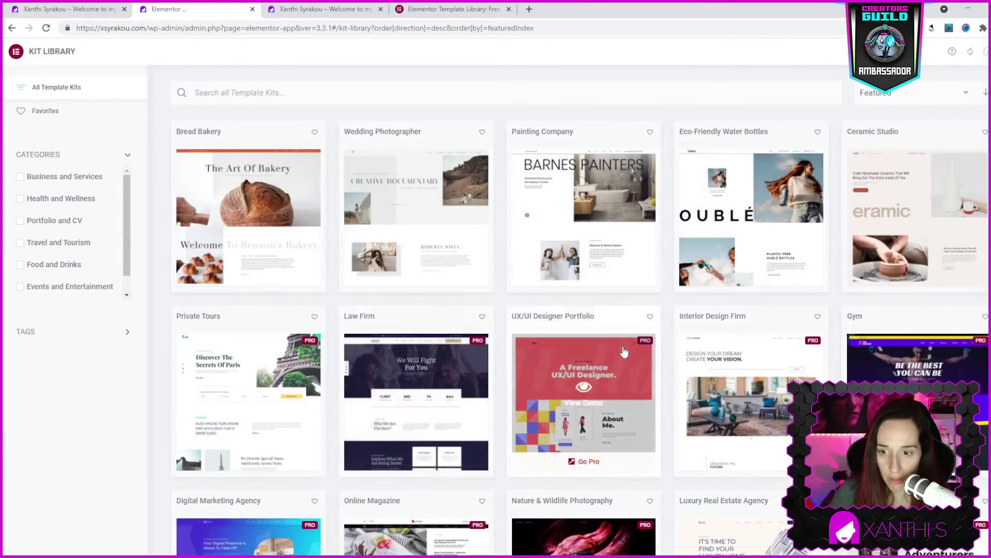
mouse_move(219, 197)
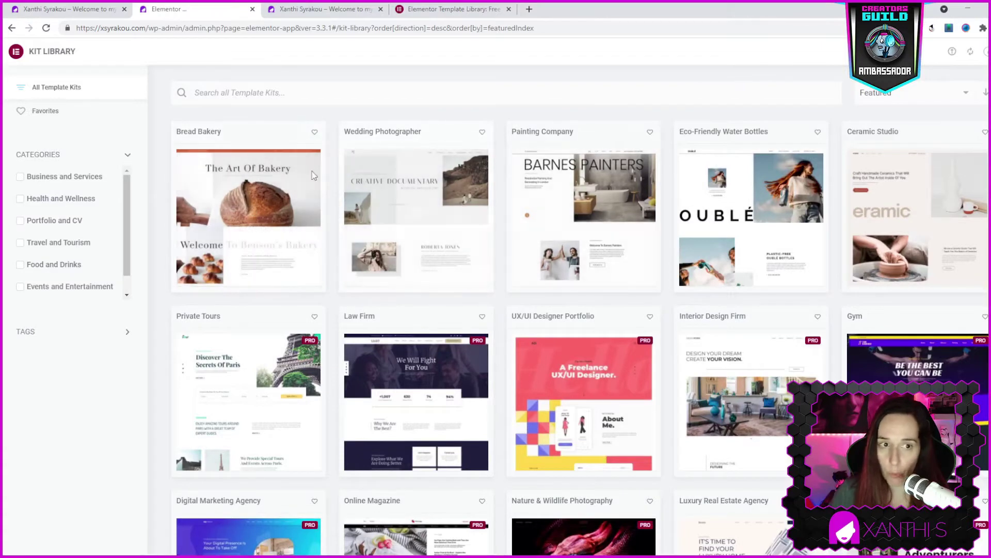
mouse_move(432, 179)
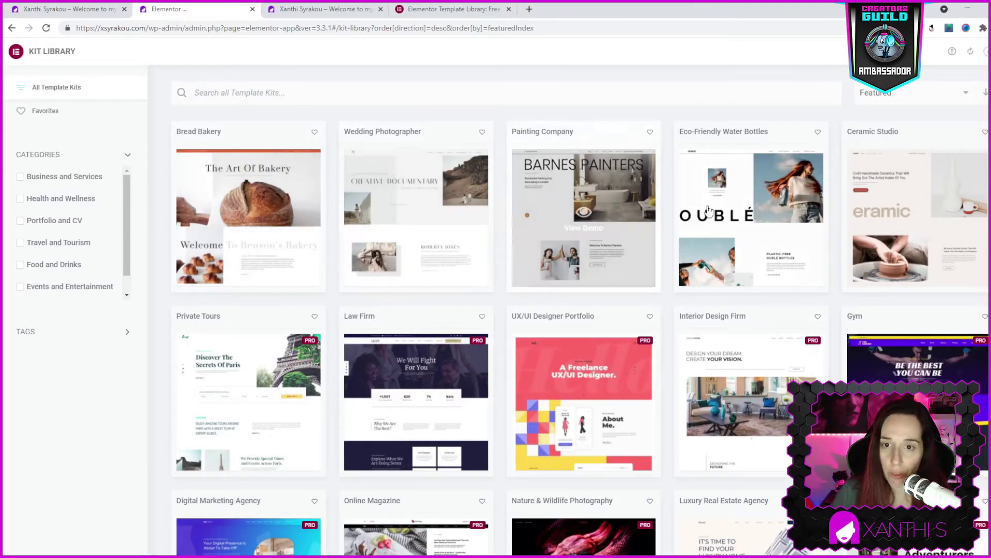
mouse_move(714, 214)
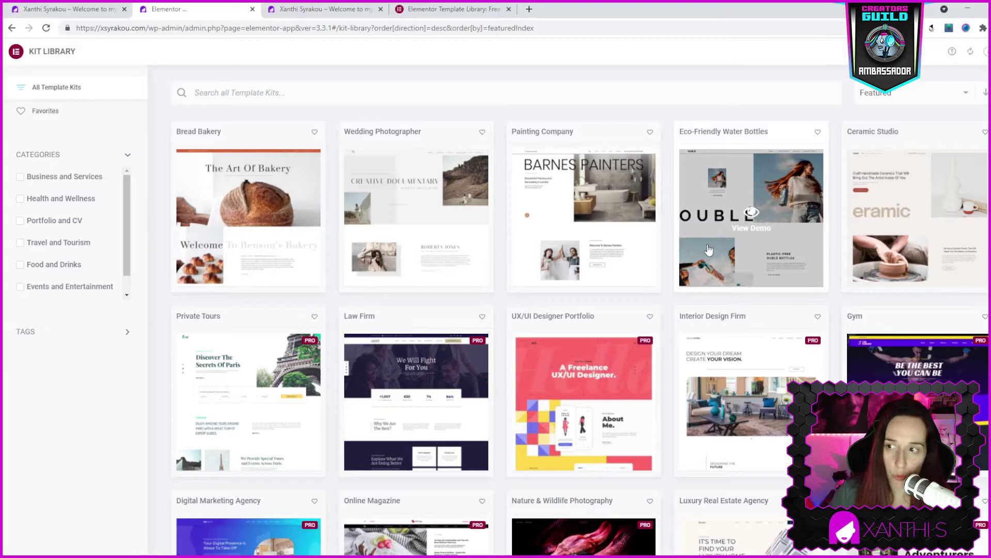
scroll(847, 290, down, 1)
mouse_move(637, 291)
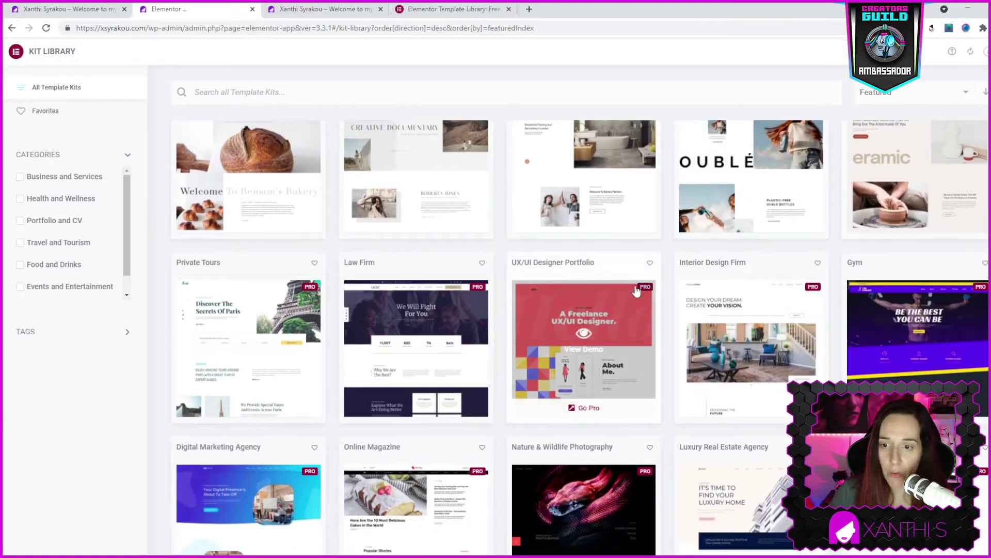
scroll(813, 346, down, 7)
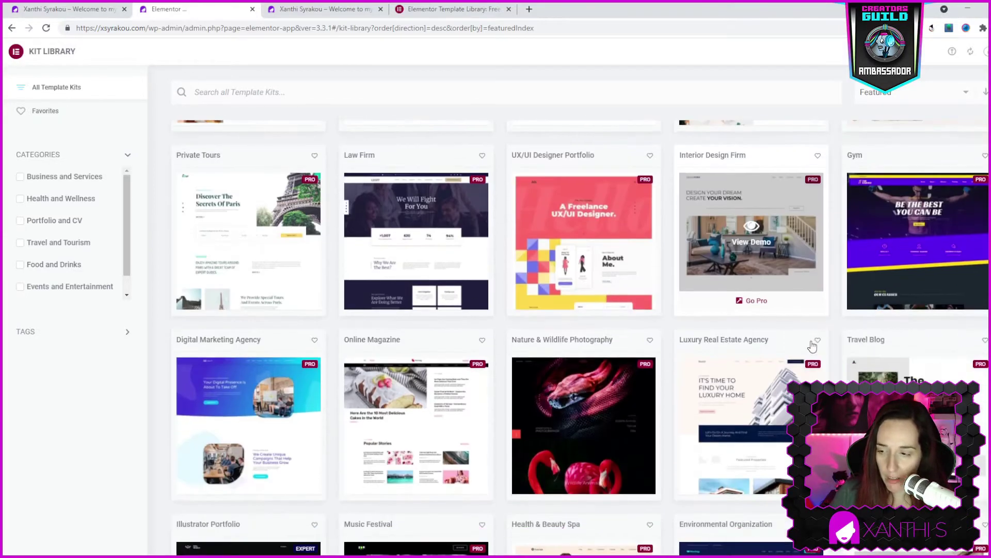
scroll(813, 346, down, 14)
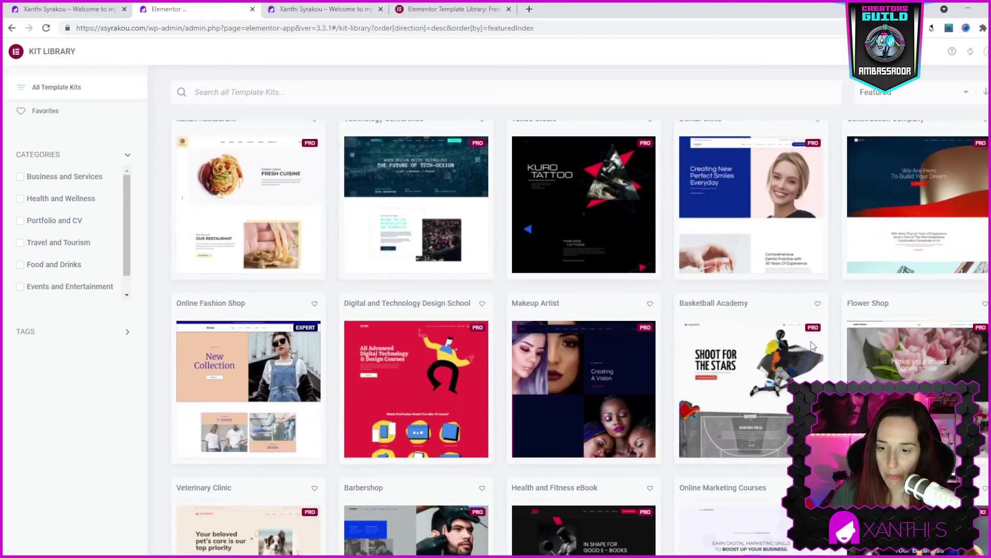
scroll(809, 347, down, 16)
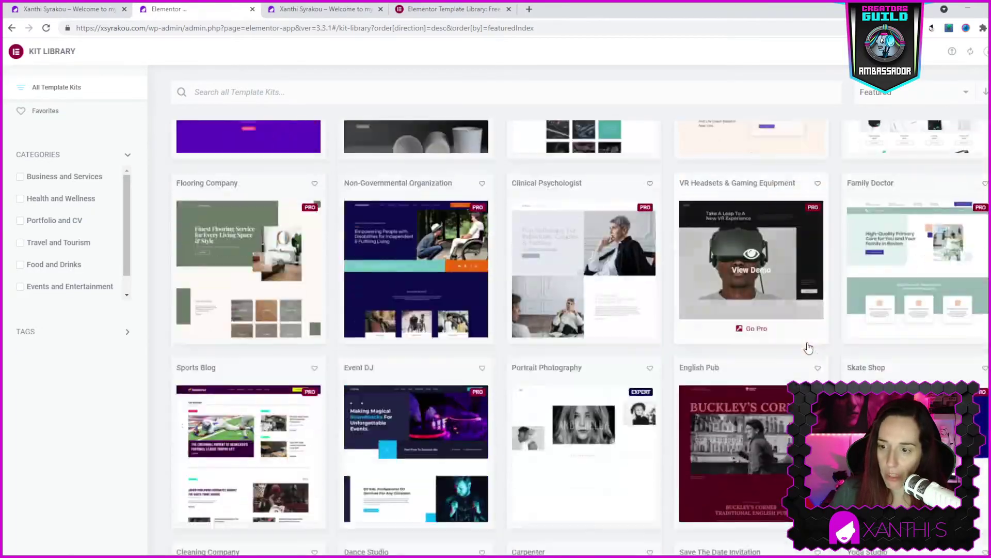
scroll(806, 349, down, 8)
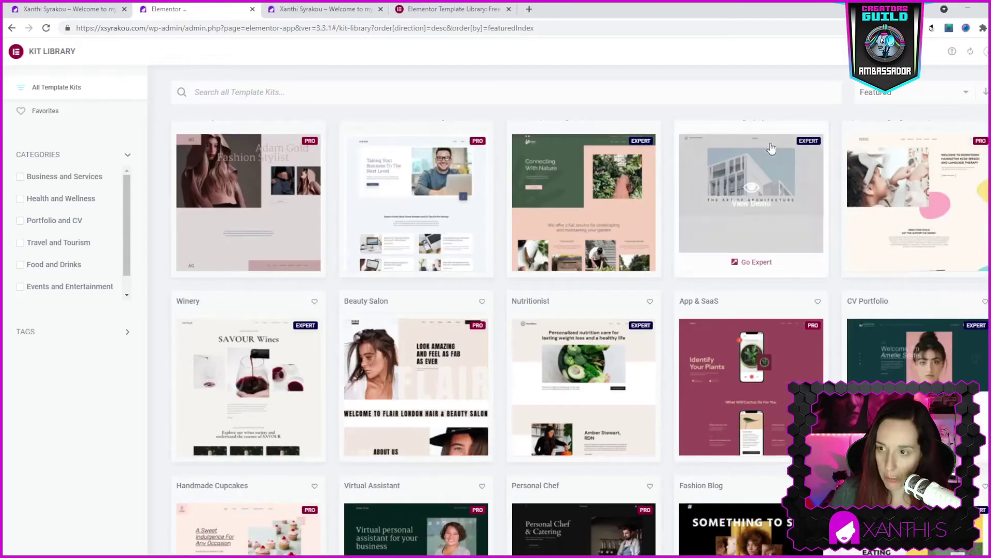
scroll(808, 257, up, 2)
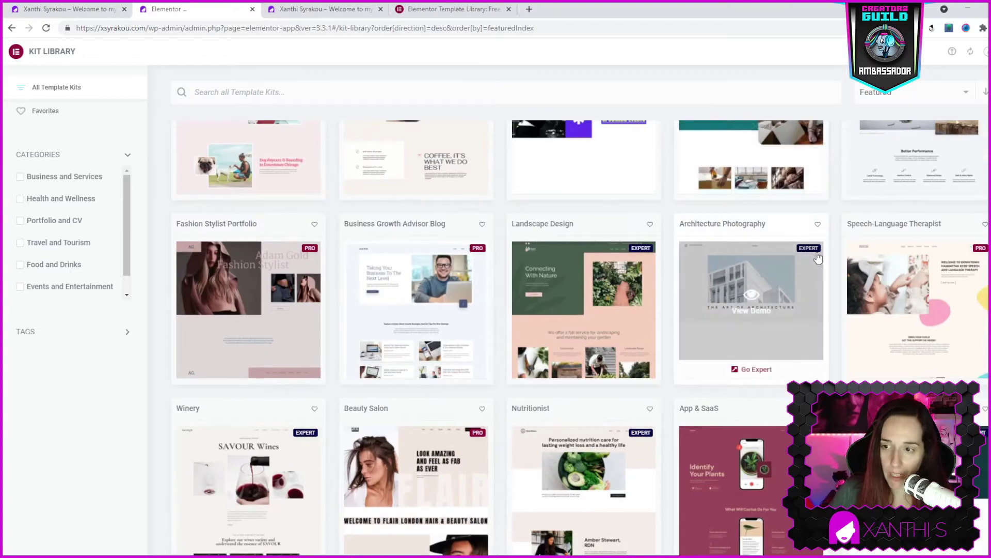
scroll(594, 299, up, 3)
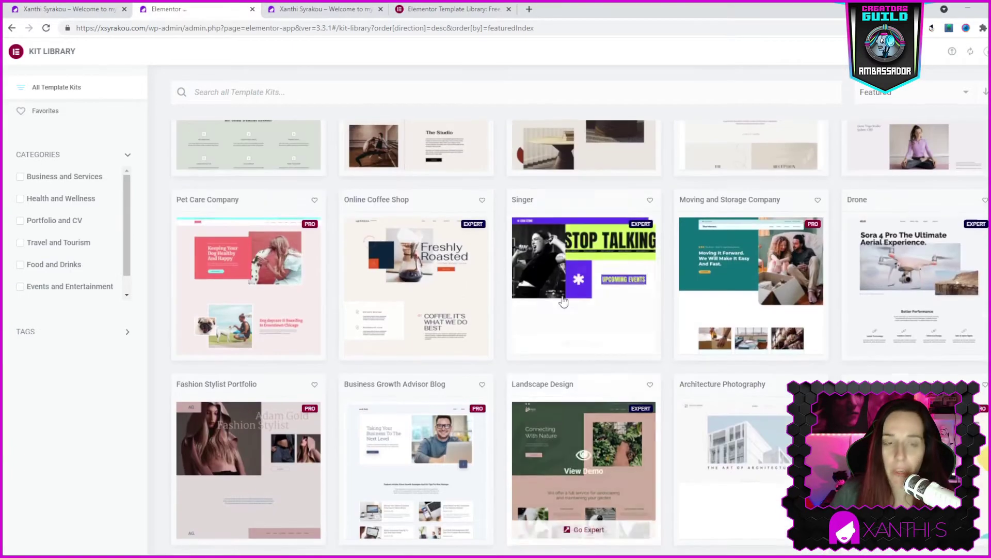
scroll(444, 337, up, 5)
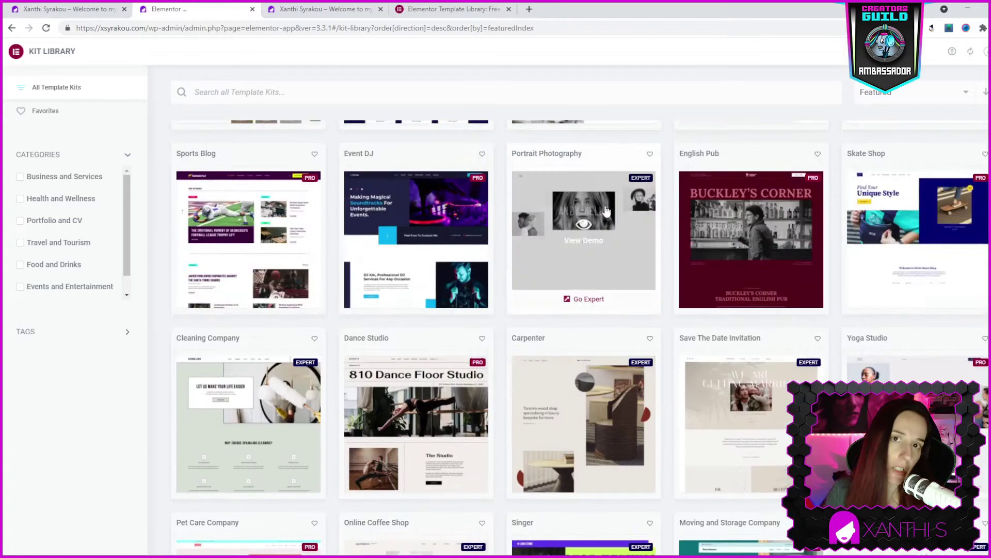
scroll(664, 317, up, 10)
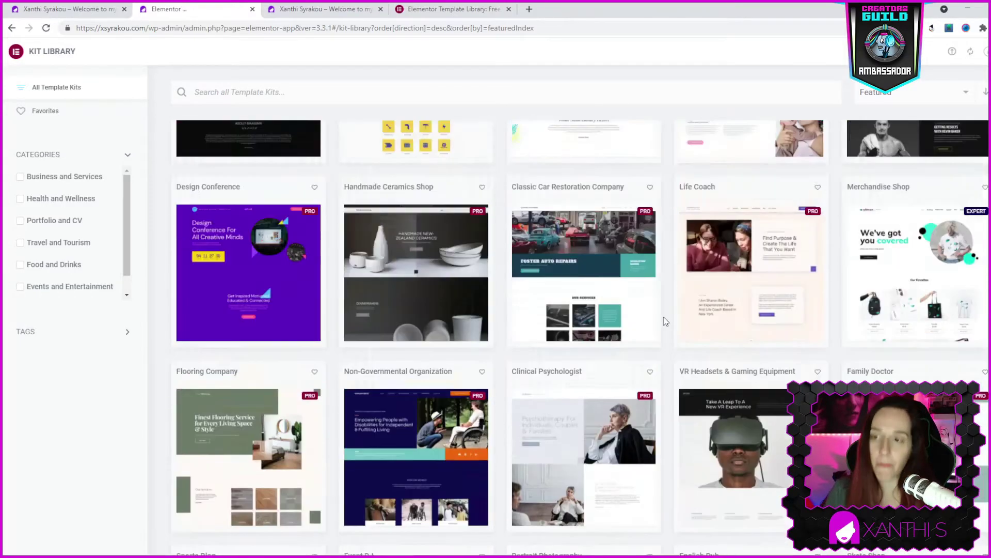
scroll(674, 305, up, 6)
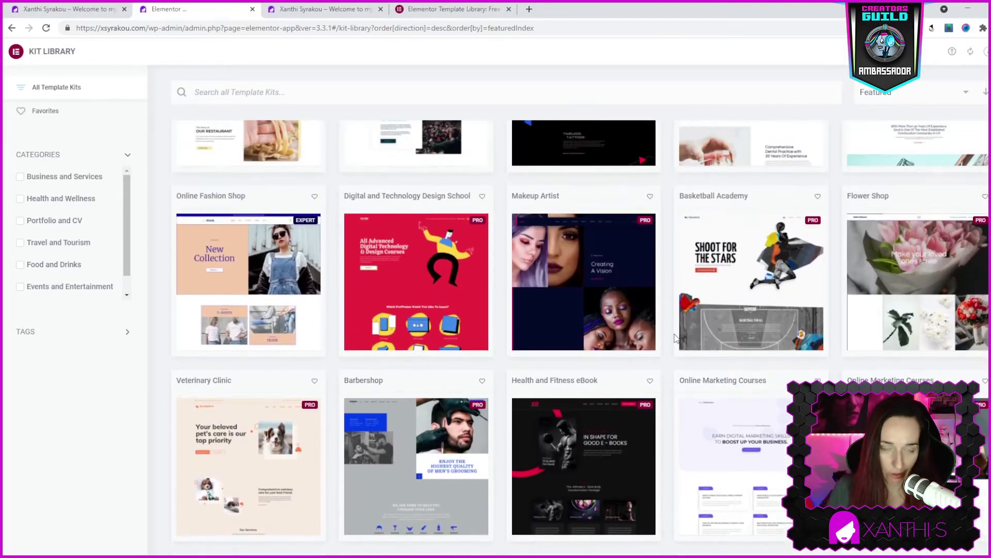
scroll(649, 351, up, 10)
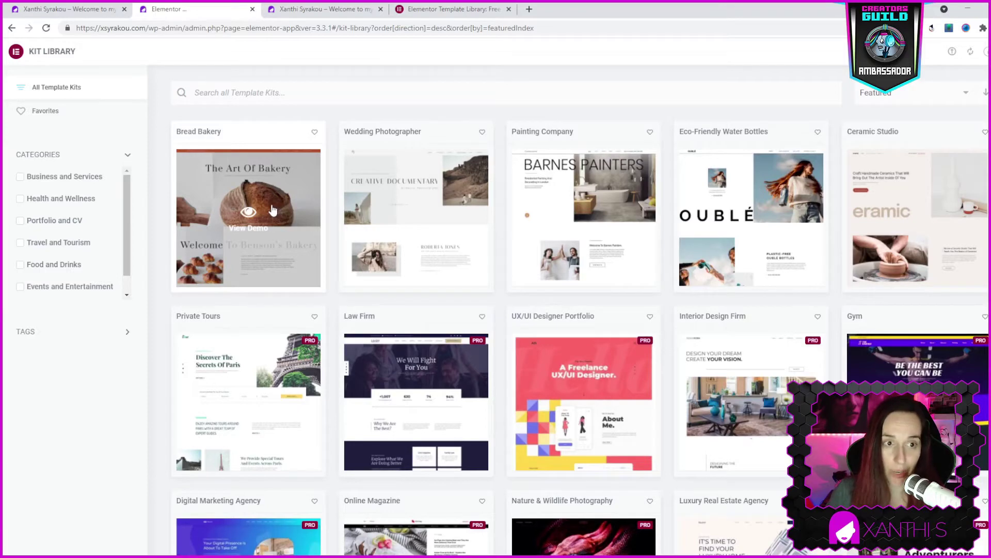
Step: Preview the Bread Bakery kit's demo and scroll through its homepage
click(247, 230)
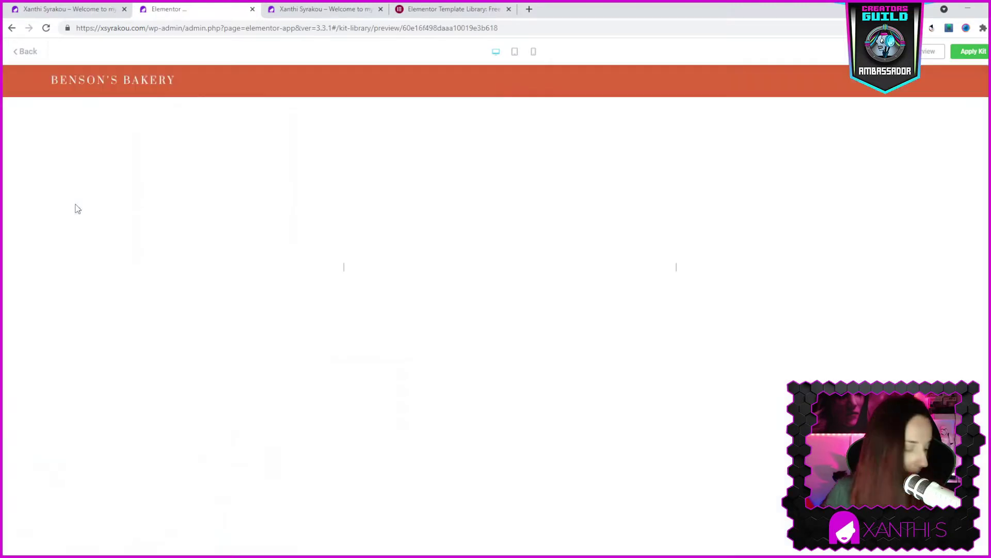
scroll(418, 173, down, 3)
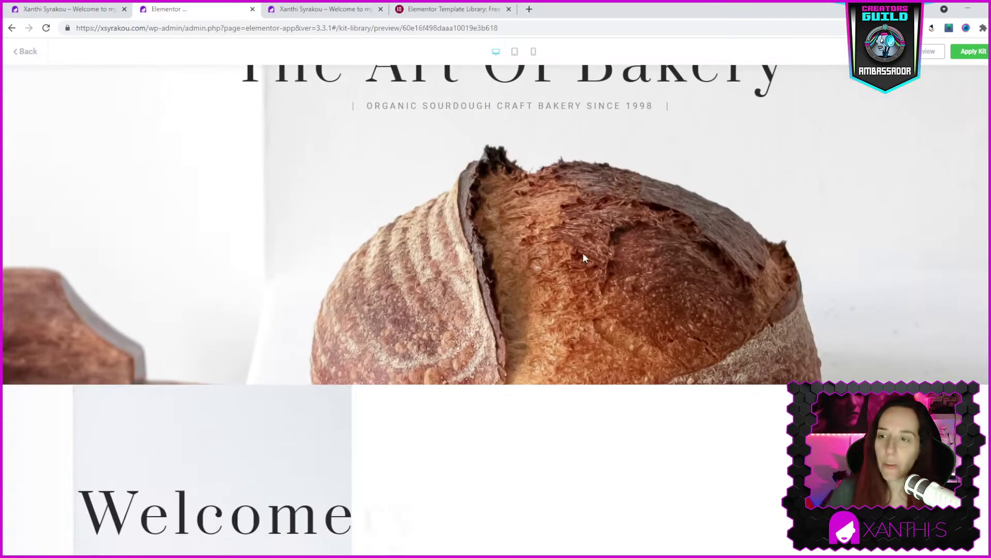
scroll(635, 116, down, 4)
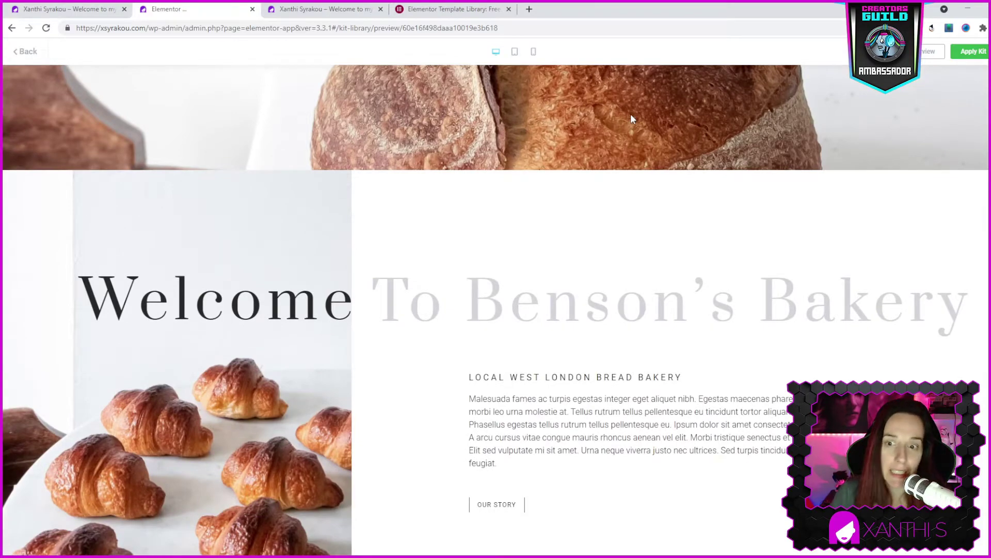
scroll(630, 118, down, 10)
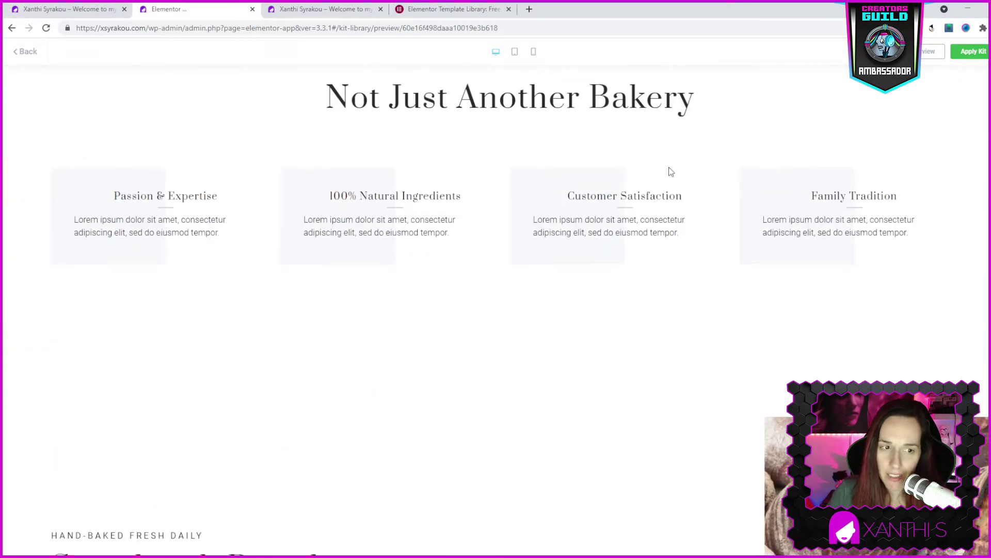
scroll(670, 171, down, 10)
scroll(668, 201, up, 10)
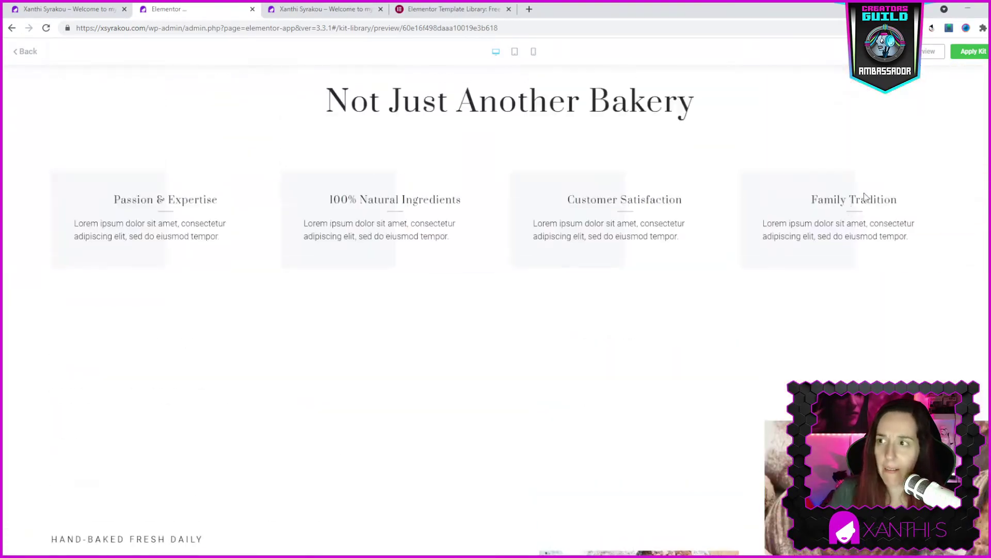
scroll(865, 196, up, 6)
Step: Browse the kit's included pages, preview Our Breads, and return to the kit overview
click(921, 57)
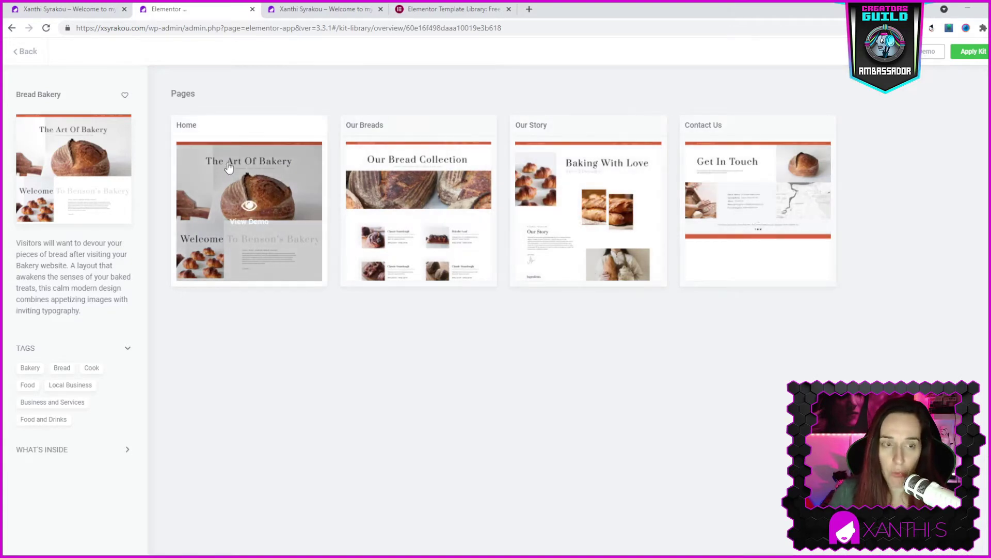
click(412, 222)
scroll(673, 257, down, 10)
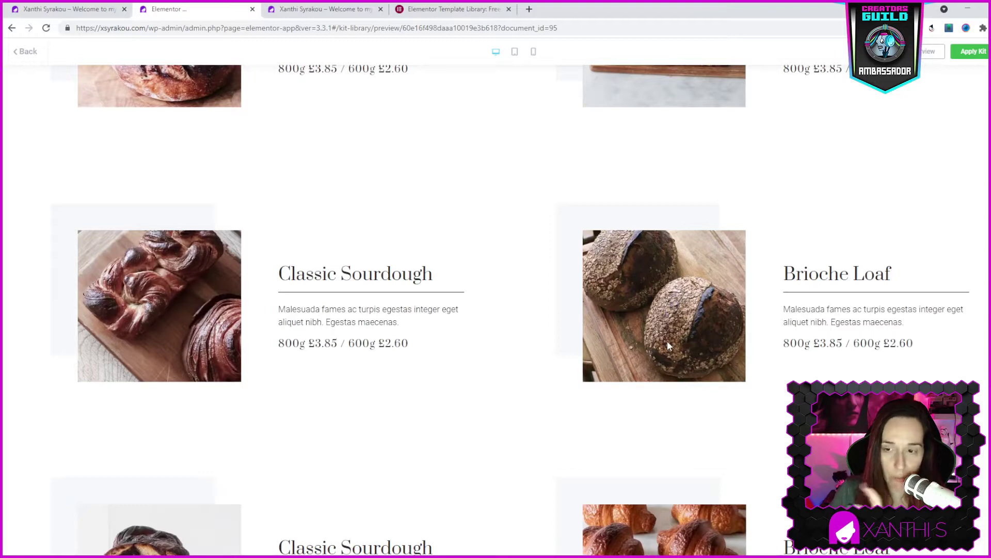
scroll(667, 345, down, 7)
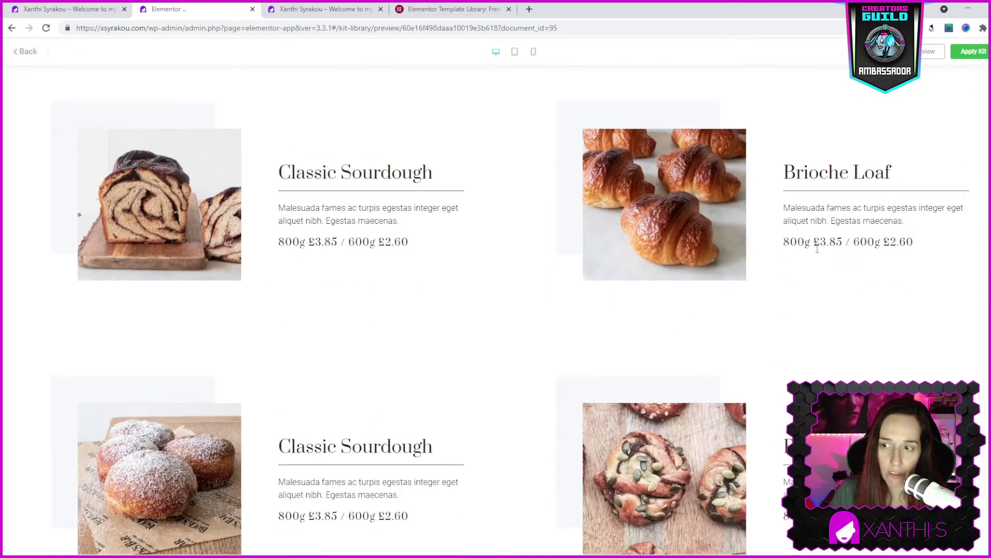
click(929, 52)
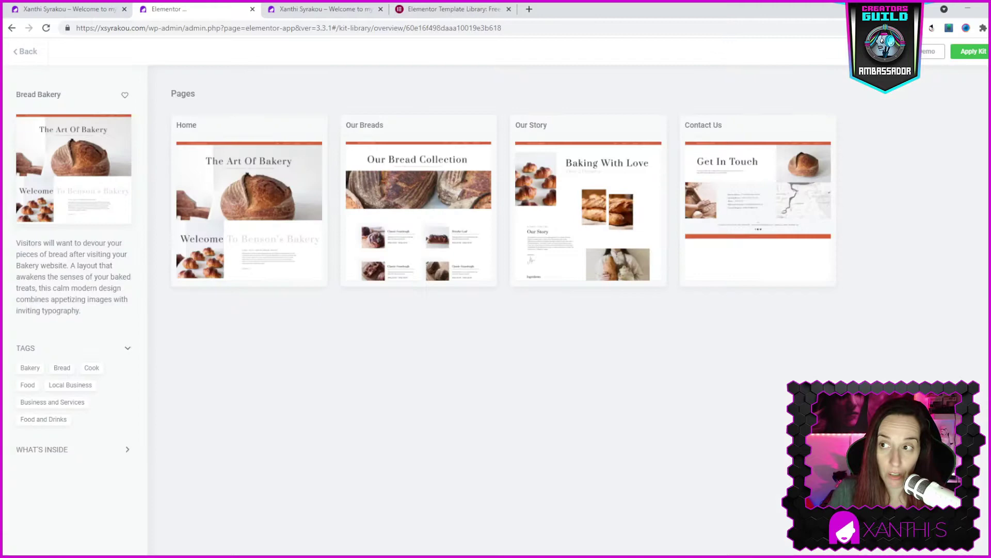
Step: Apply the Bread Bakery kit, leaving the Pro-only Templates component out of the import
click(973, 52)
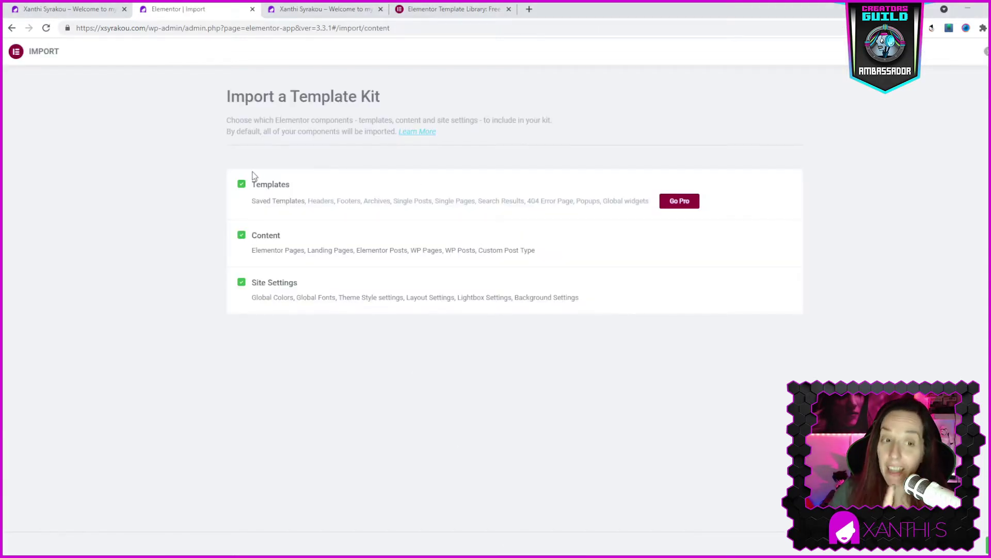
mouse_move(259, 190)
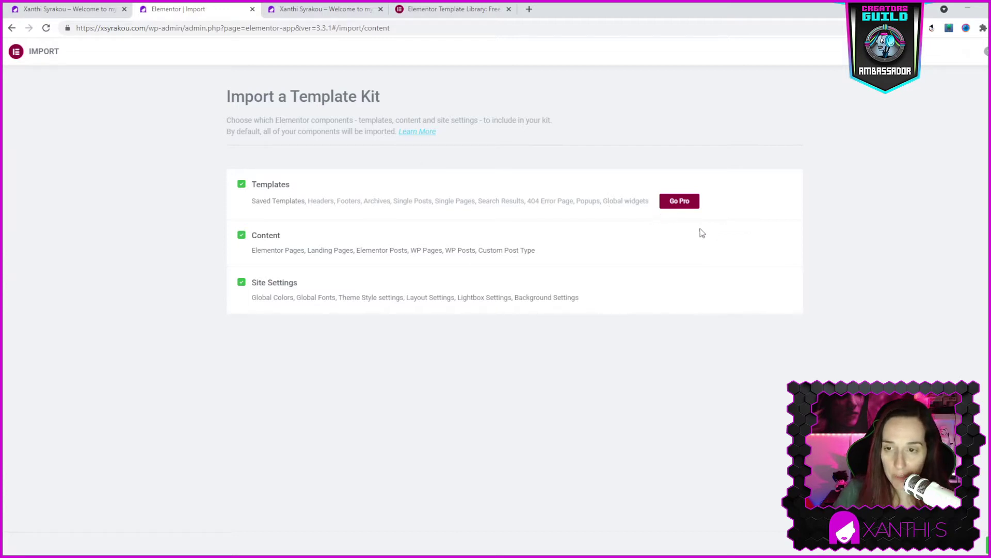
click(242, 184)
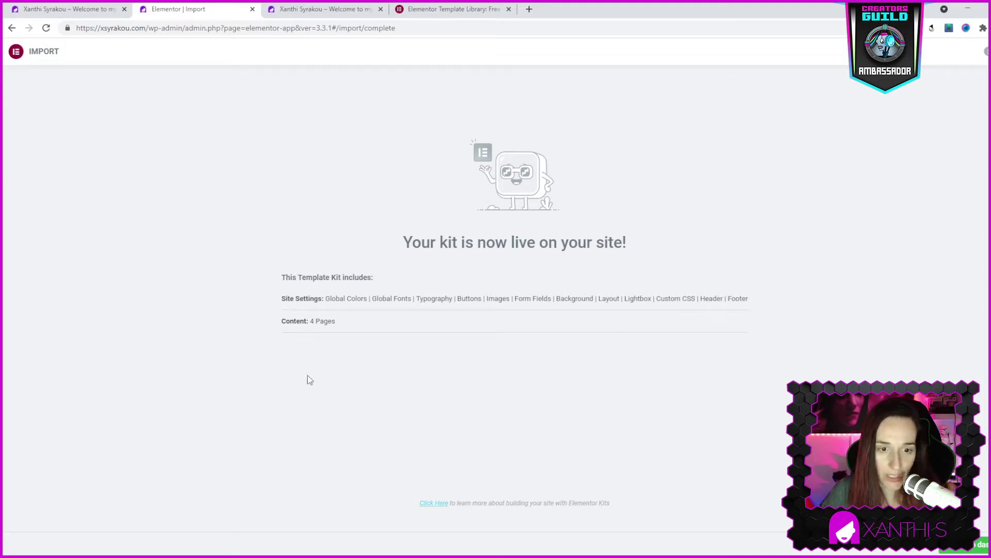
Step: Review the imported kit pages in All Pages, then open the live site in a new tab
click(972, 550)
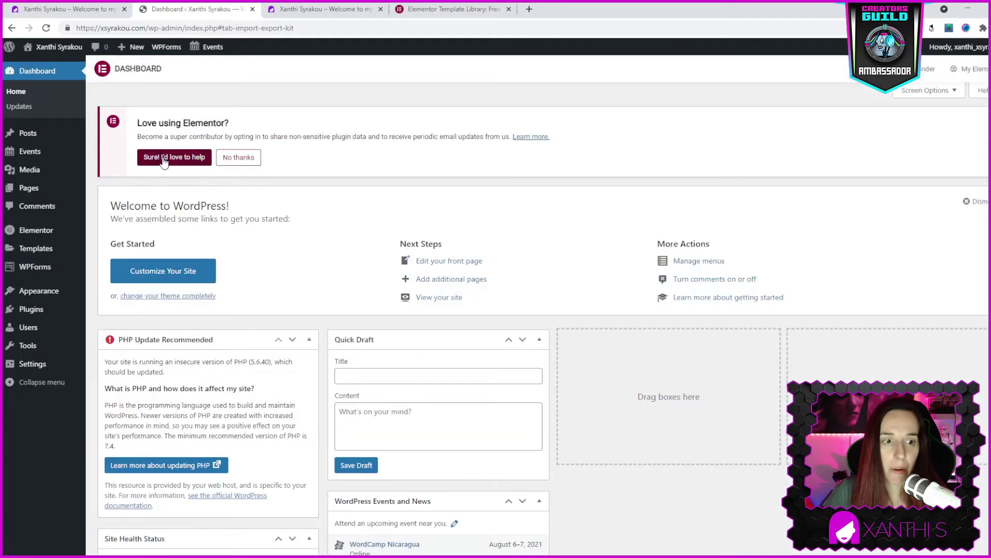
click(32, 188)
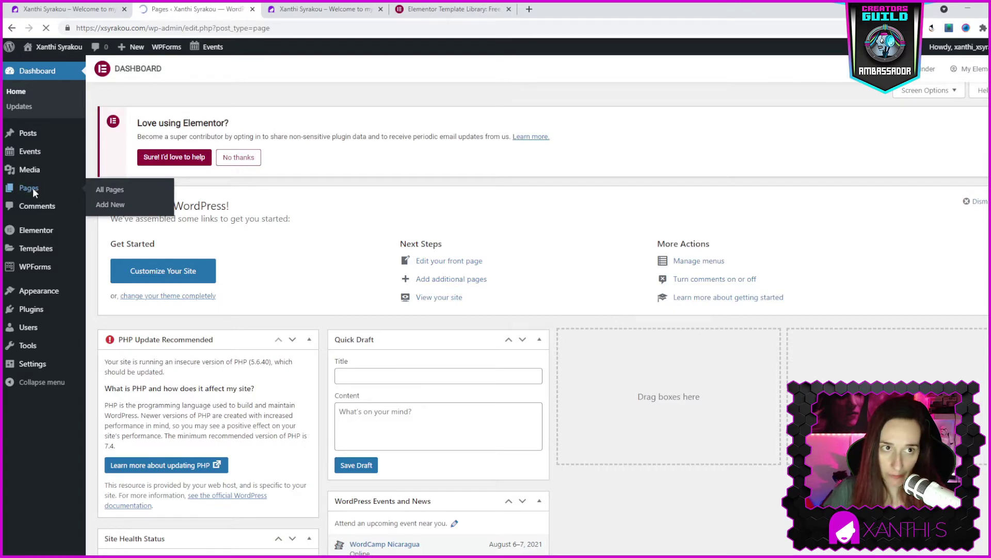
scroll(237, 206, down, 2)
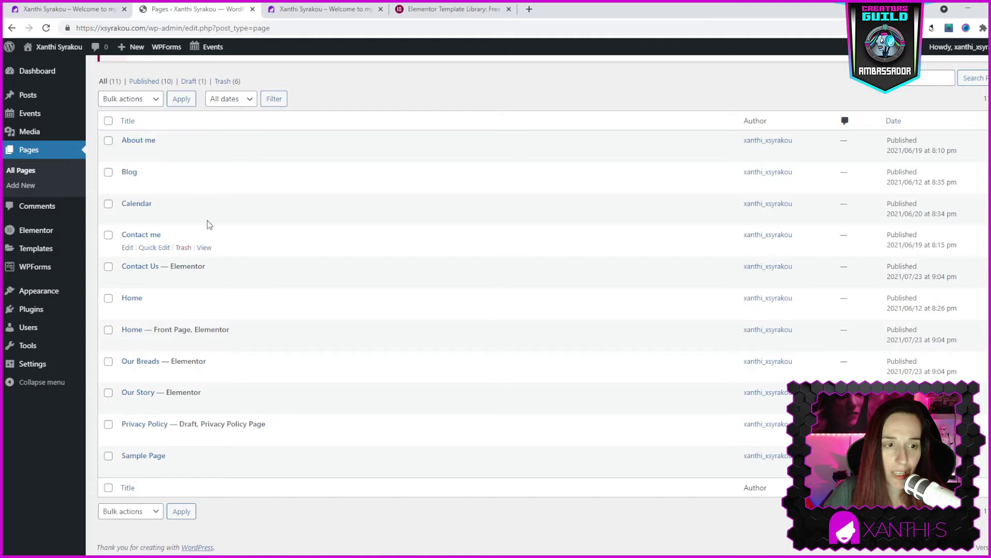
mouse_move(25, 56)
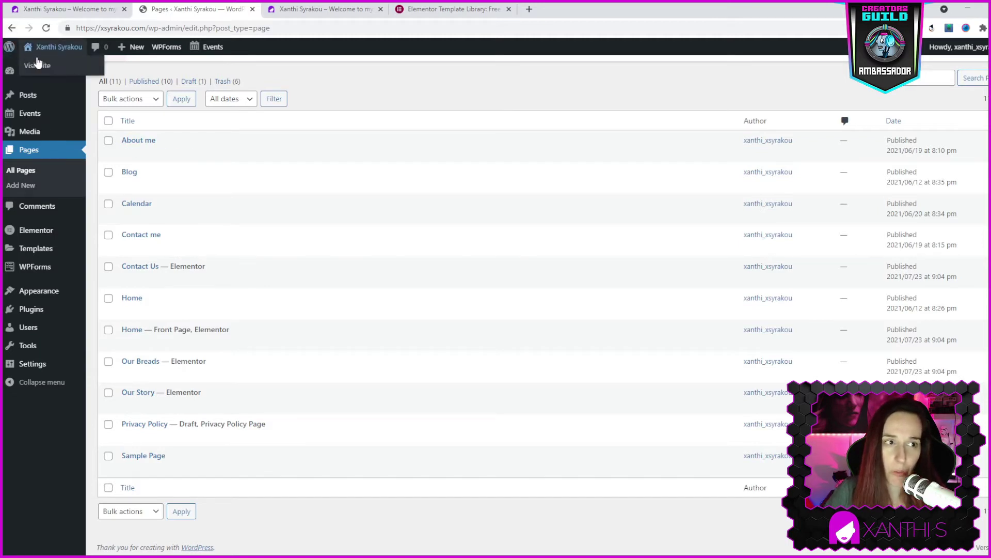
middle_click(46, 73)
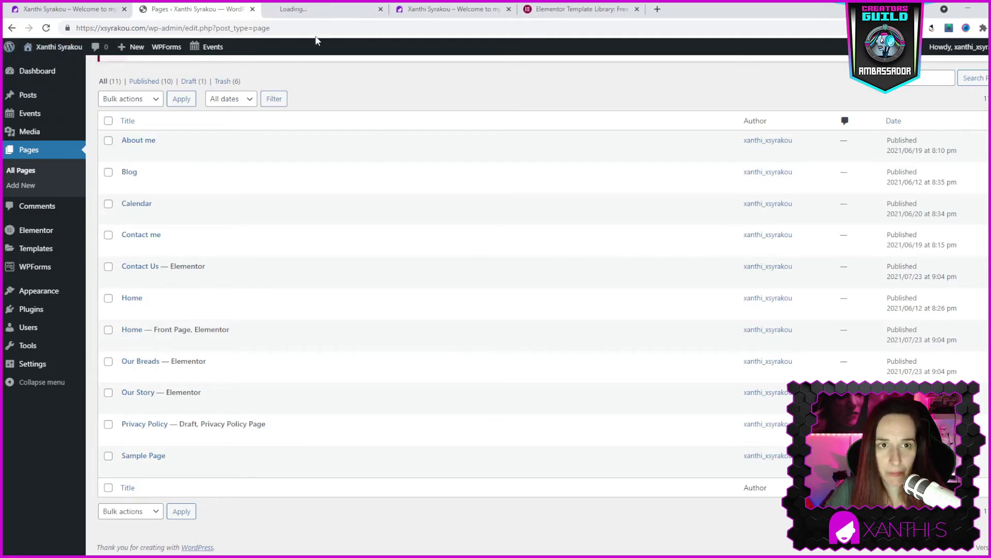
click(315, 10)
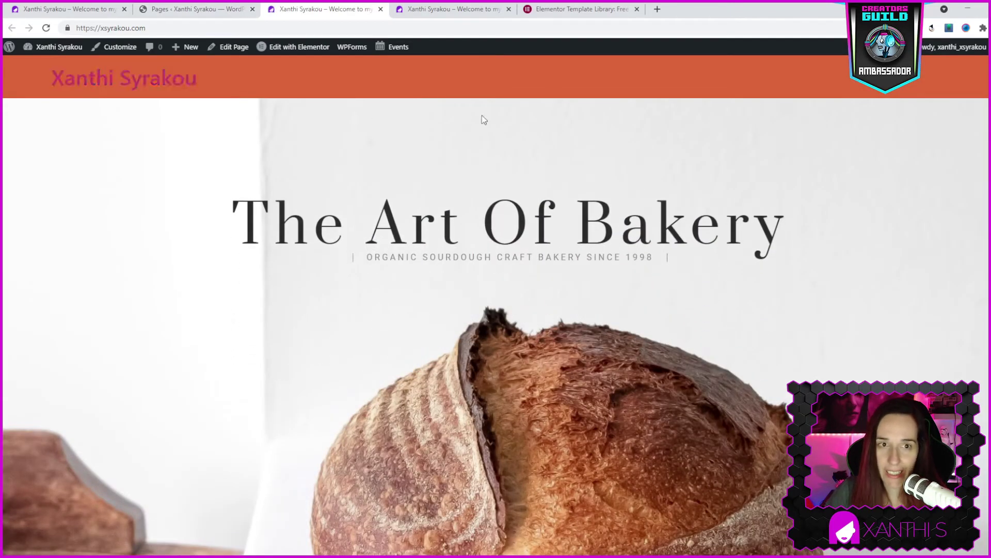
scroll(894, 272, down, 2)
scroll(561, 185, up, 2)
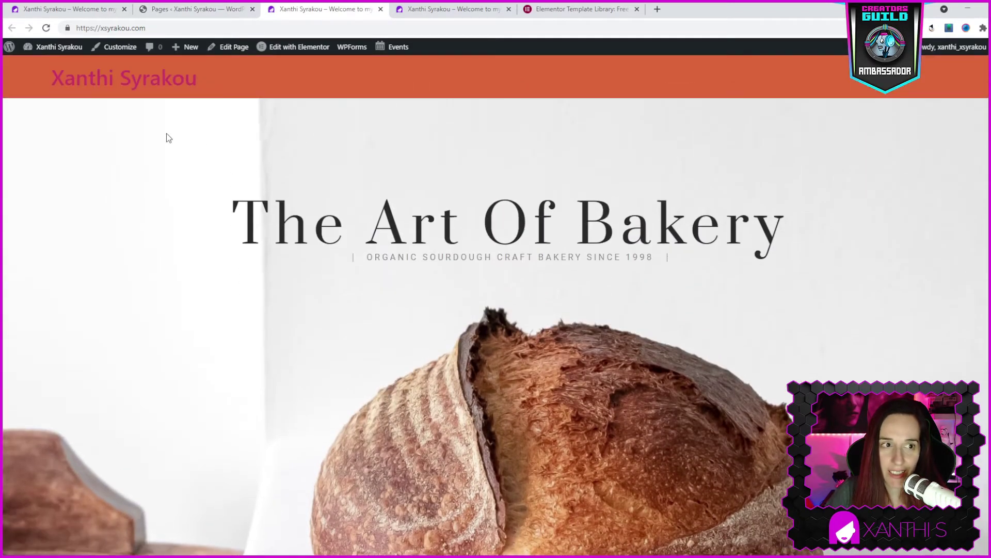
scroll(562, 253, down, 5)
scroll(562, 250, down, 1)
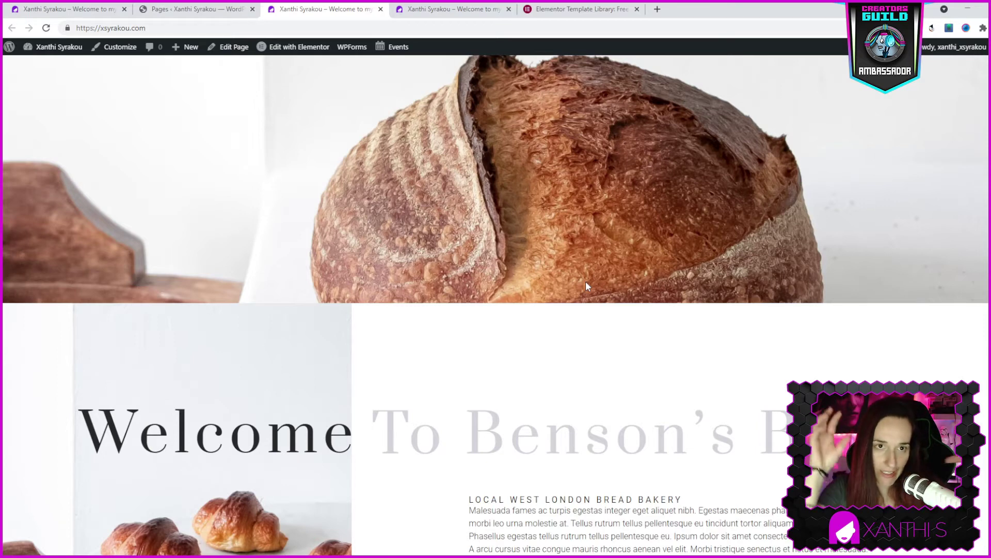
scroll(585, 281, down, 2)
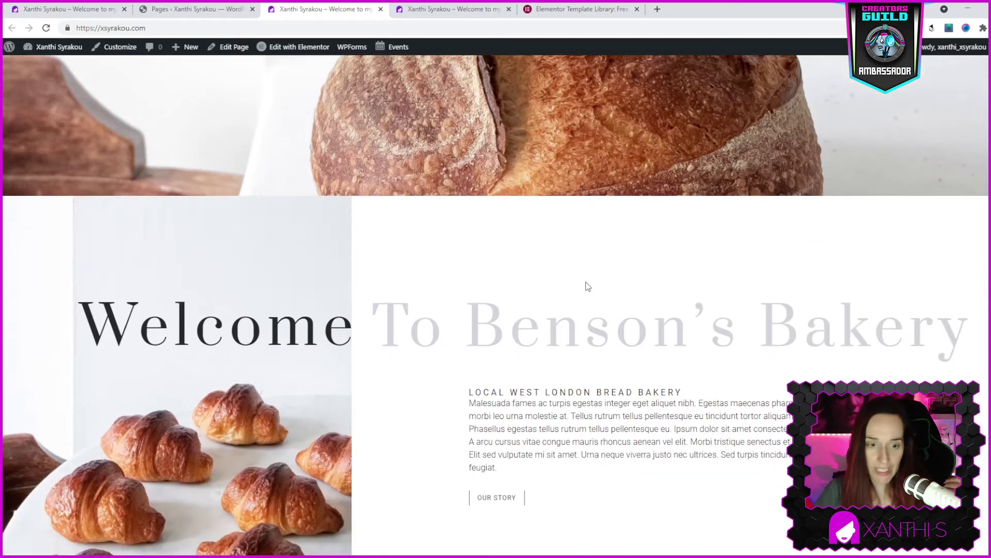
drag(466, 330, 940, 327)
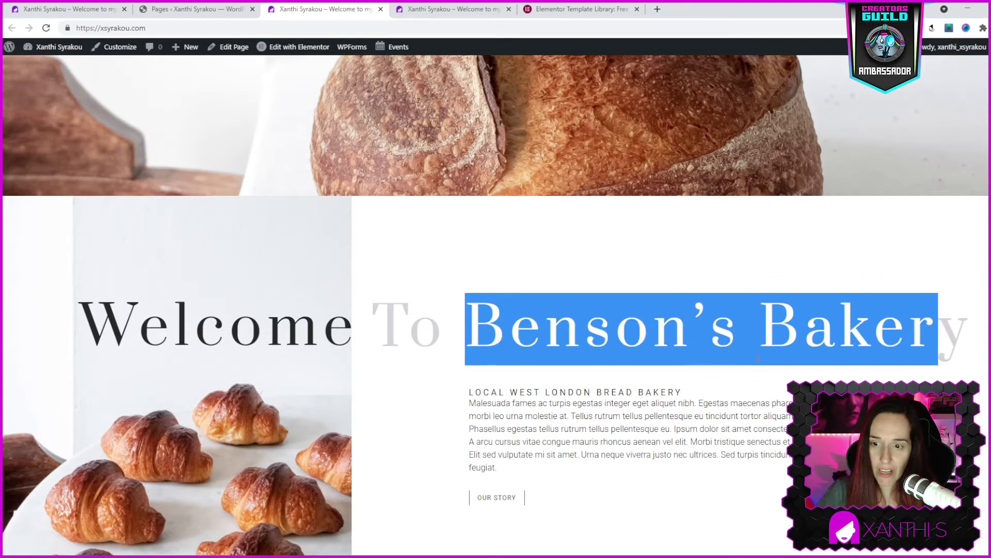
scroll(713, 409, down, 3)
scroll(713, 410, down, 8)
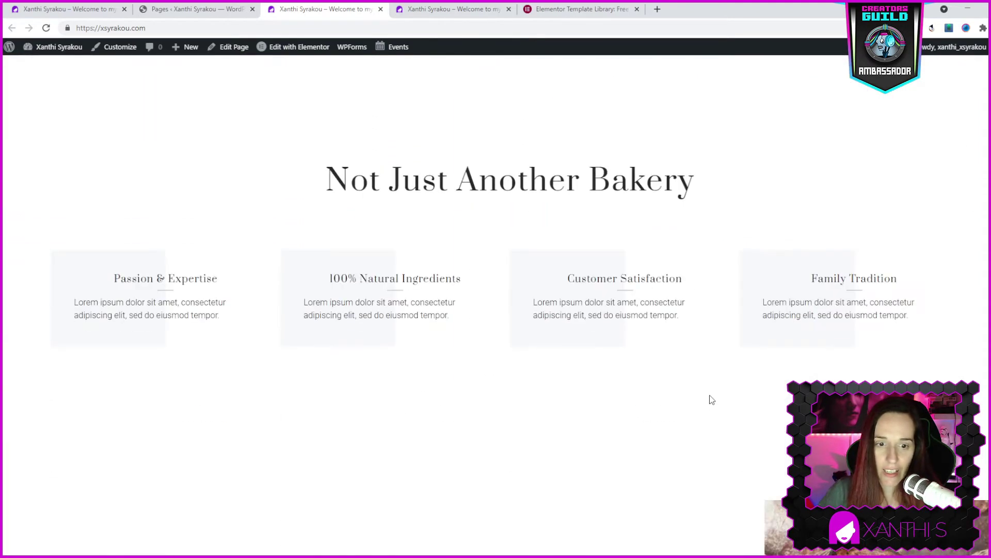
scroll(710, 398, down, 8)
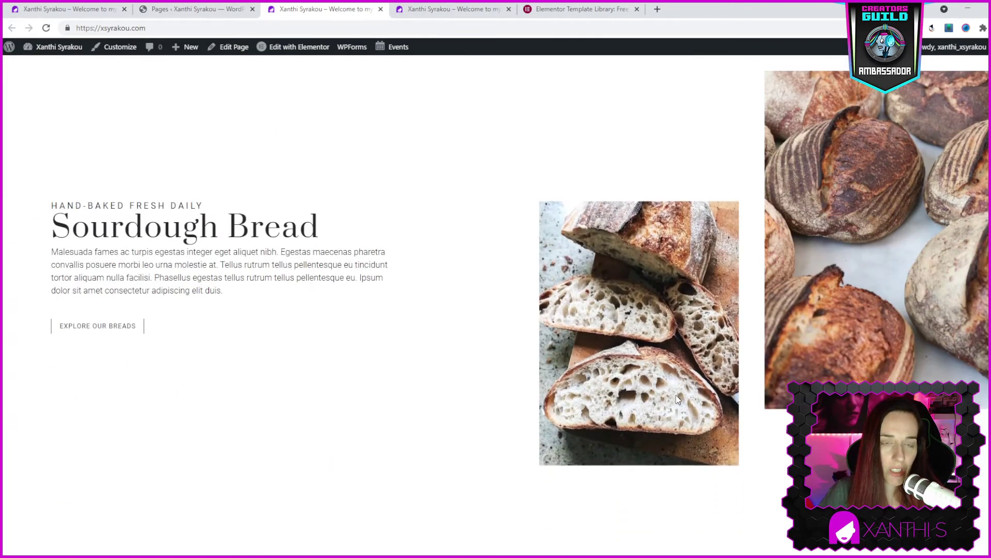
scroll(576, 318, up, 15)
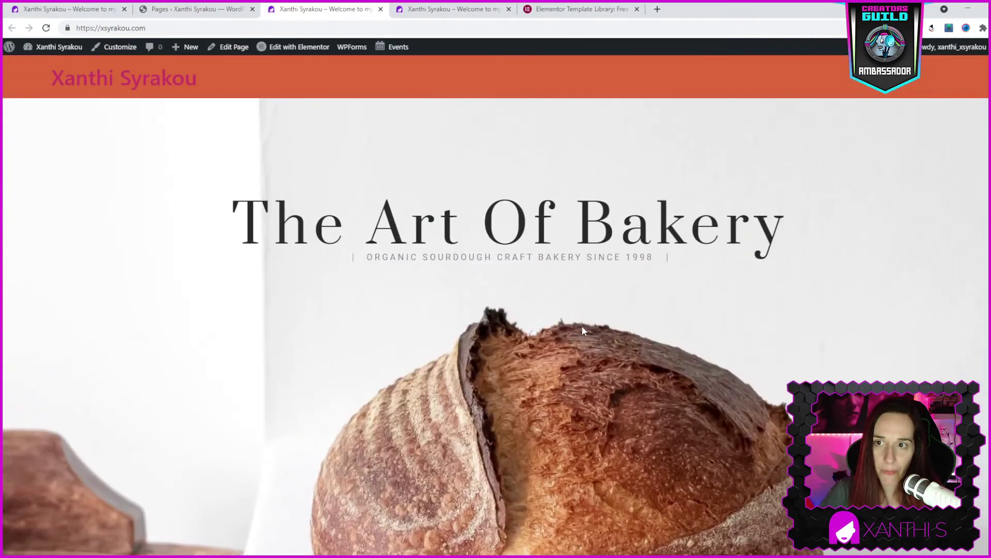
Step: Open the Home page in Elementor and scroll through its bakery hero content
click(282, 50)
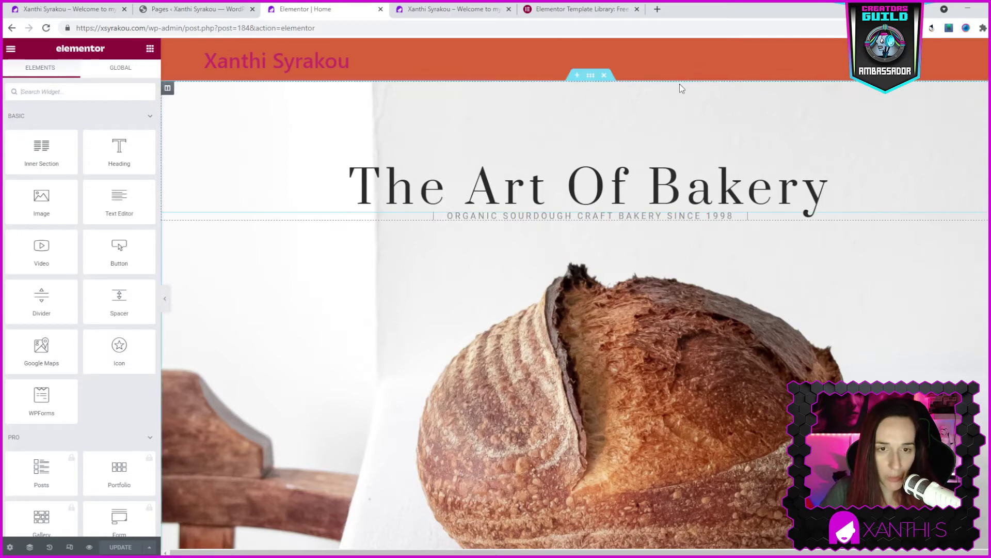
scroll(641, 189, down, 1)
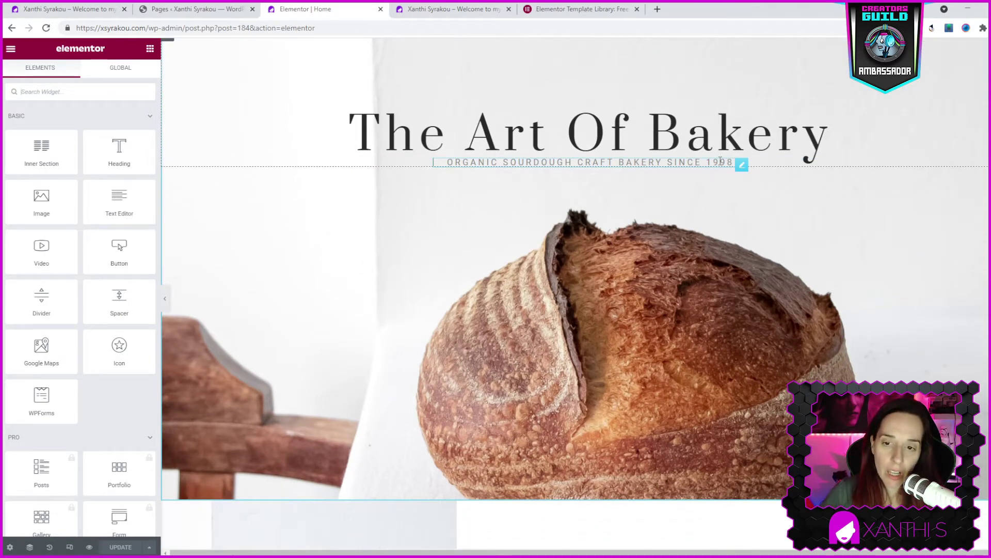
scroll(648, 254, down, 1)
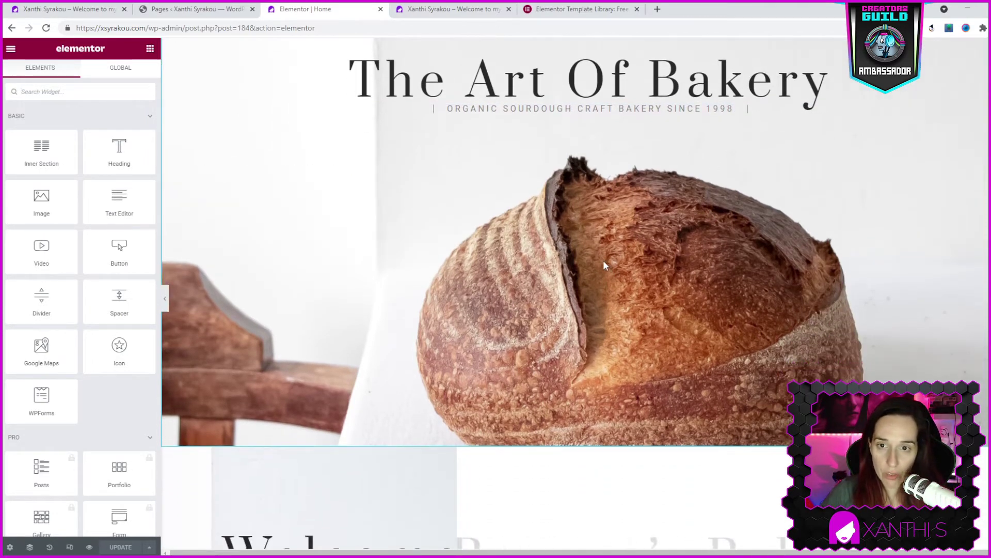
scroll(598, 231, up, 2)
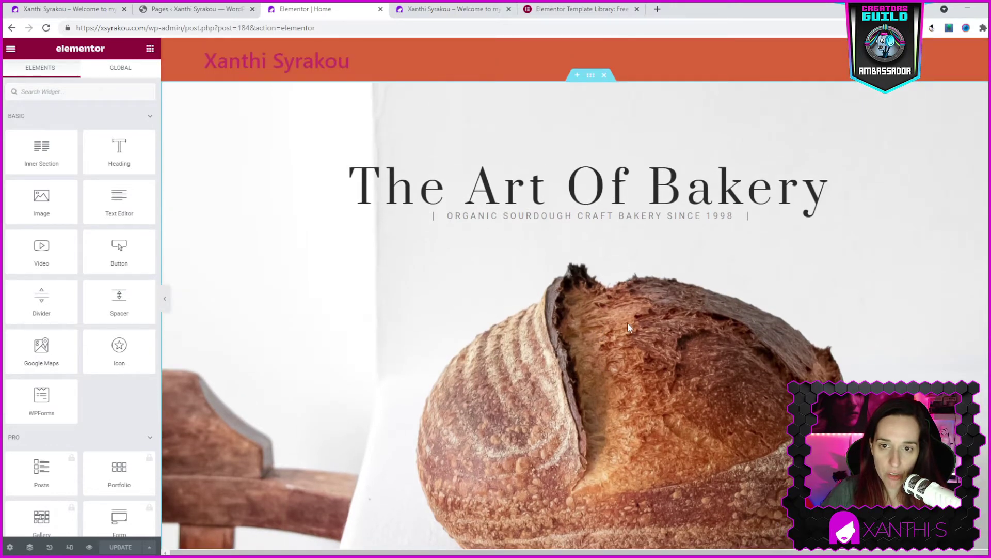
Step: Select the hero section and inspect its background Style settings
click(591, 75)
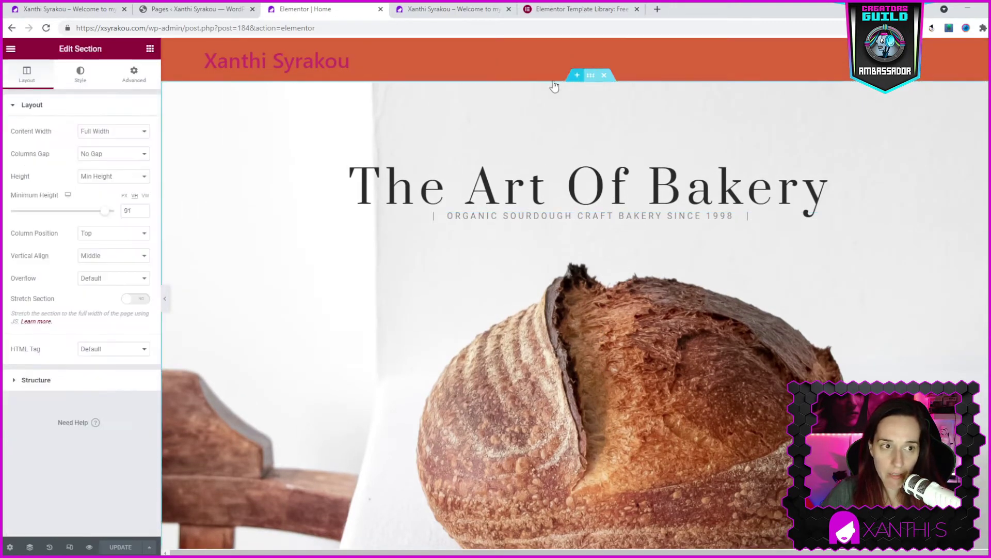
click(77, 71)
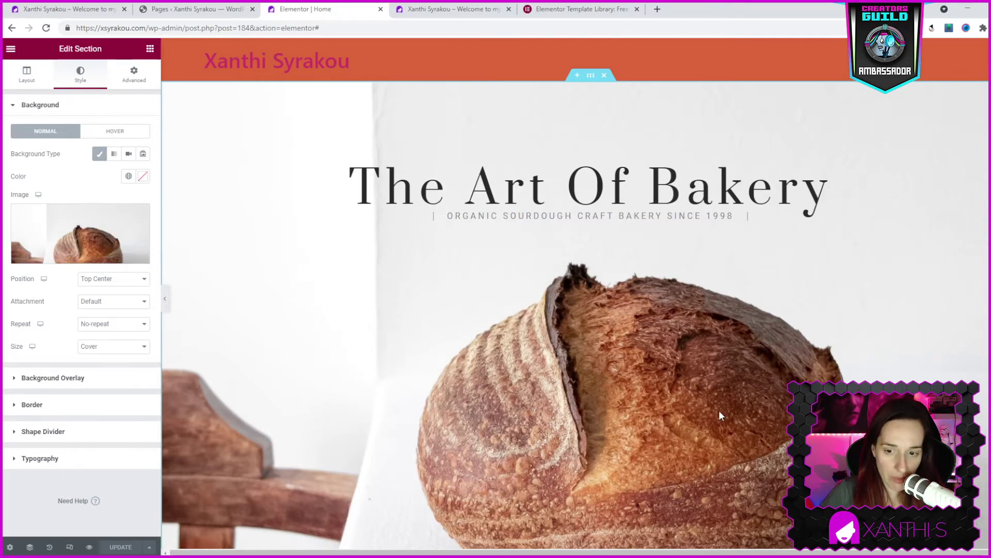
scroll(712, 408, down, 2)
Step: Select the 'To Benson's Bakery' and 'Welcome' headings to inspect their title settings
click(613, 349)
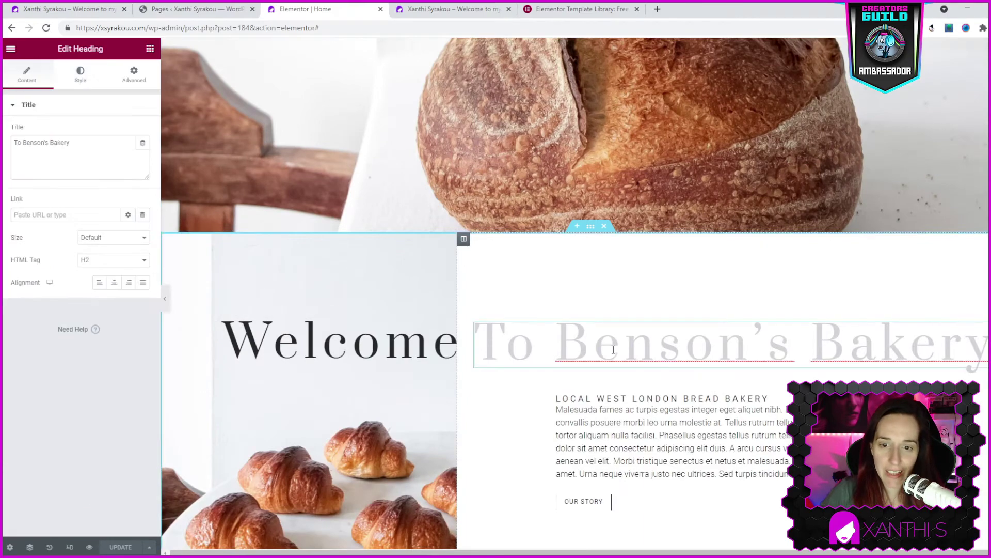
drag(547, 334, 940, 342)
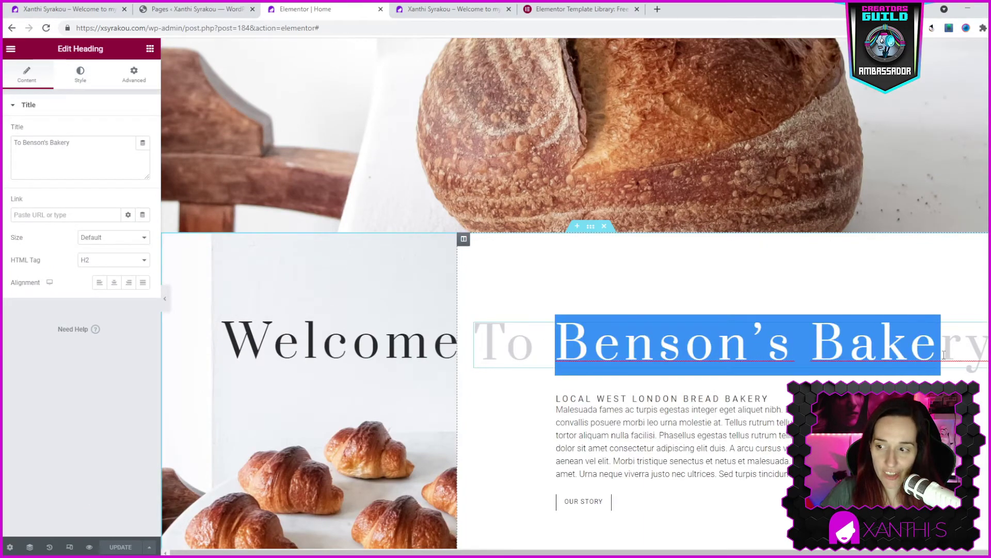
double_click(282, 333)
scroll(628, 300, down, 3)
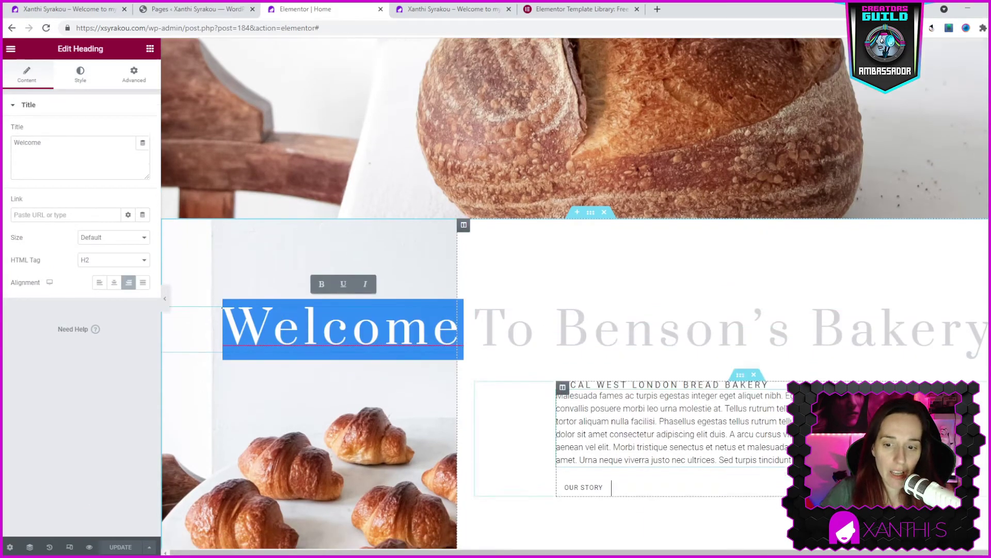
scroll(627, 302, down, 2)
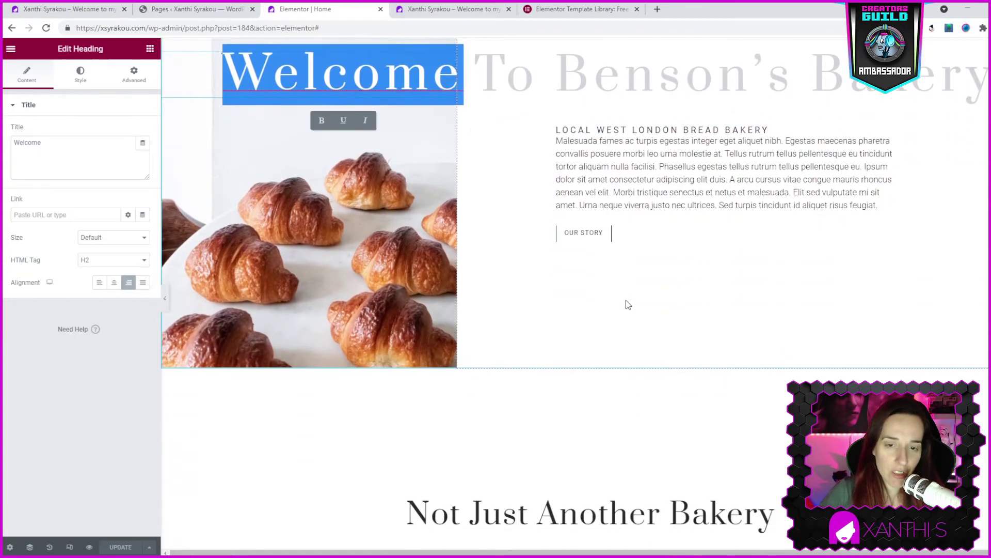
scroll(627, 289, down, 2)
scroll(653, 227, up, 8)
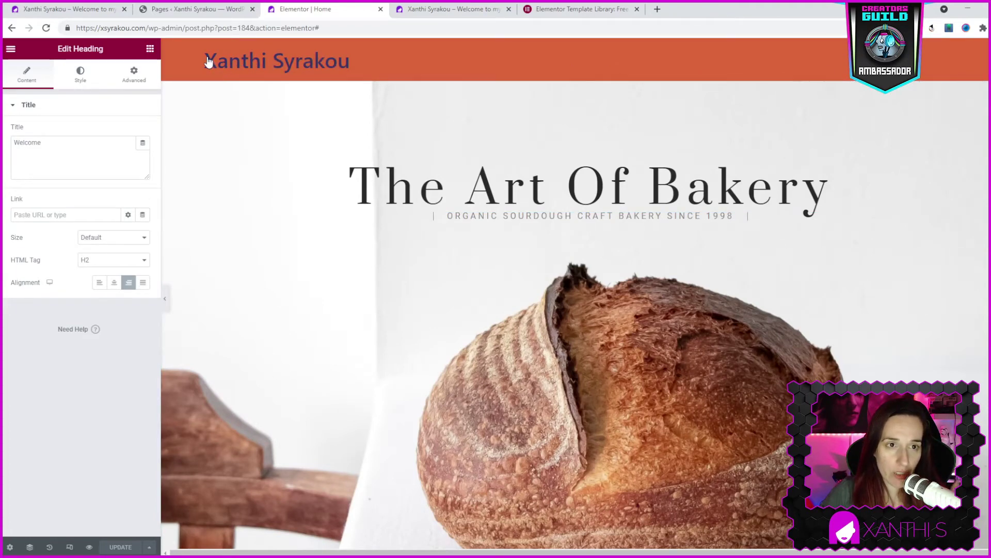
Step: Open the site Customizer from Appearance while checking back on the Elementor editor
click(164, 10)
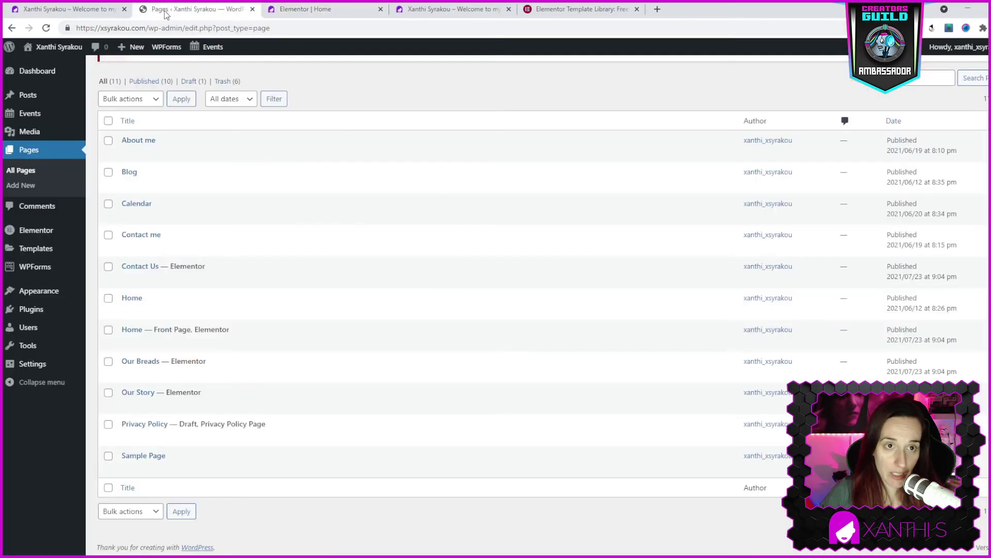
mouse_move(49, 292)
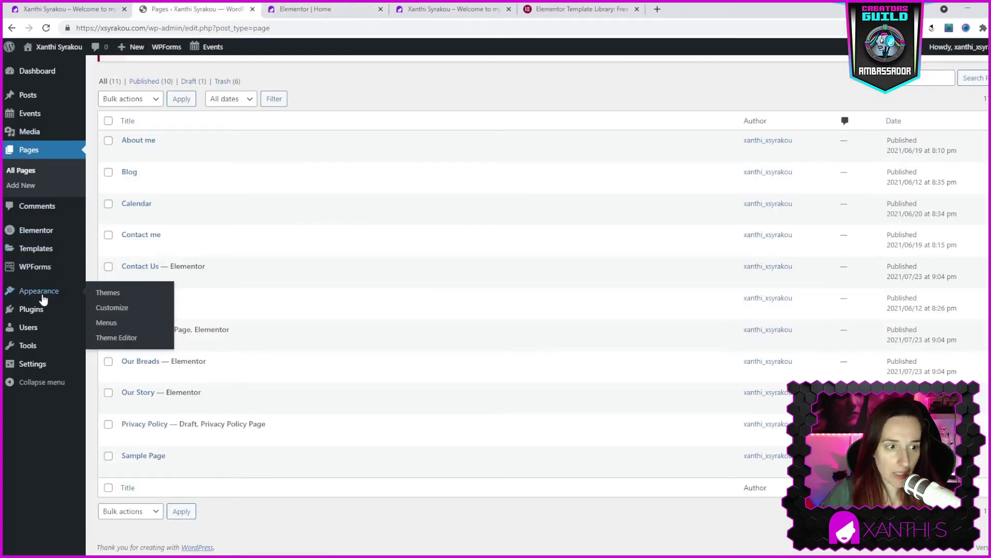
click(101, 310)
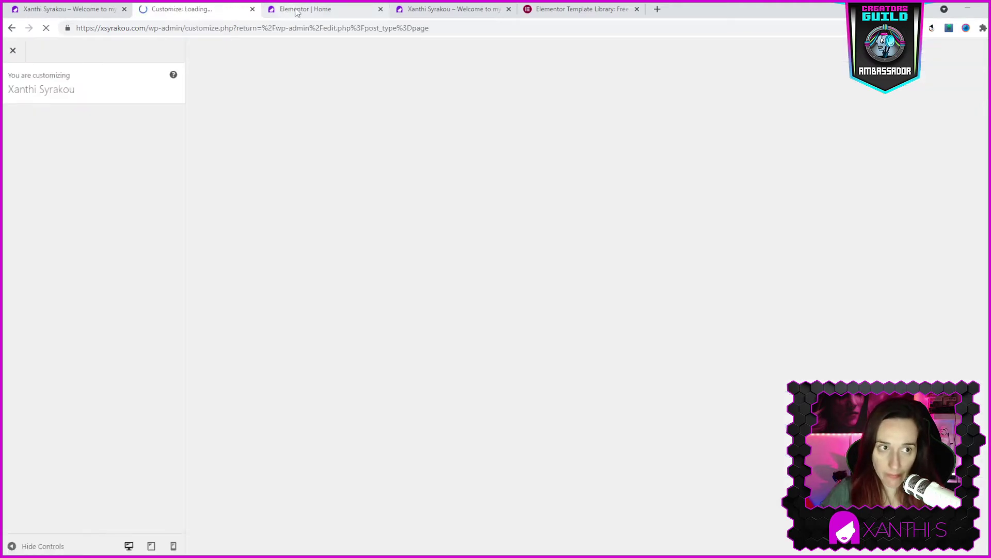
click(296, 11)
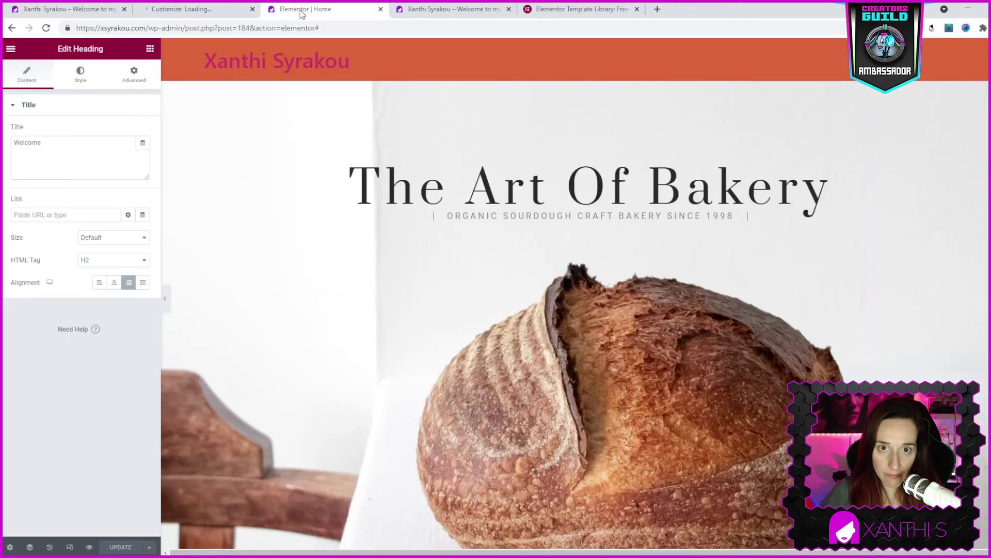
scroll(911, 212, down, 4)
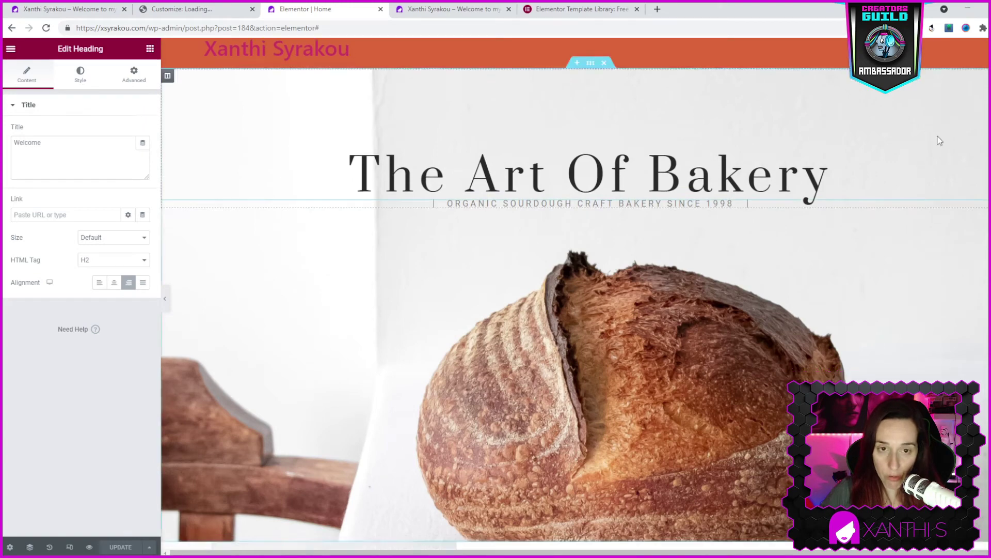
scroll(912, 212, up, 4)
Step: Assign the Main menu to the Header location in Customizer Menus
click(194, 10)
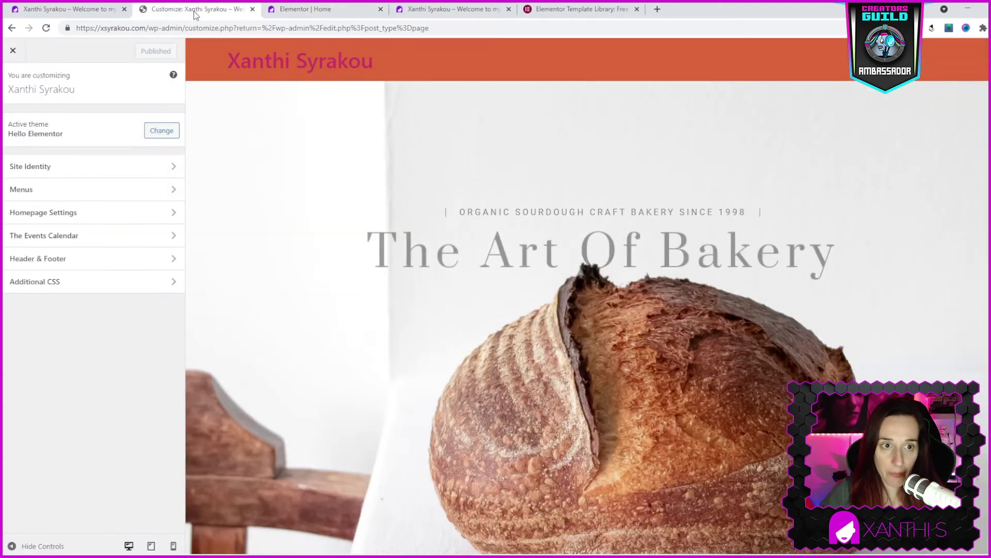
click(51, 192)
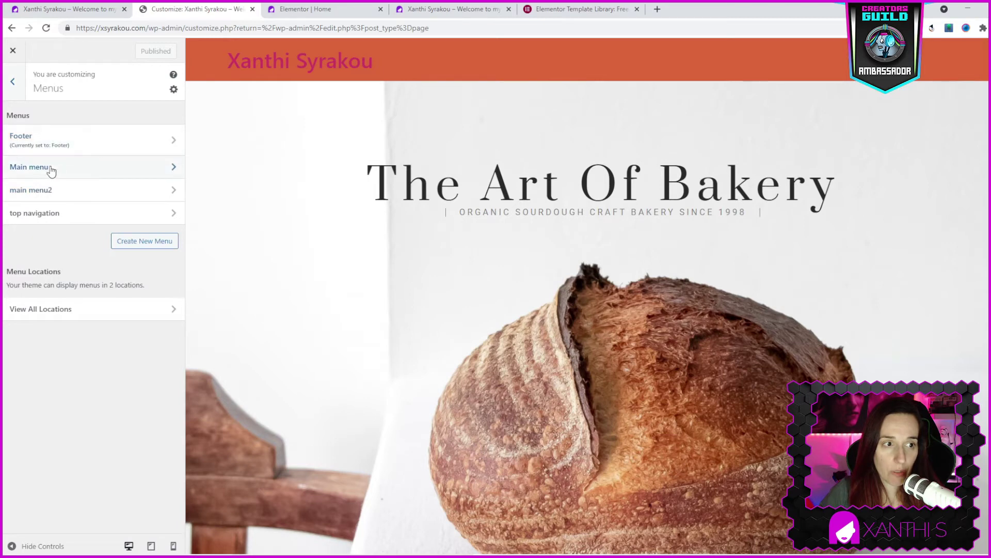
click(47, 166)
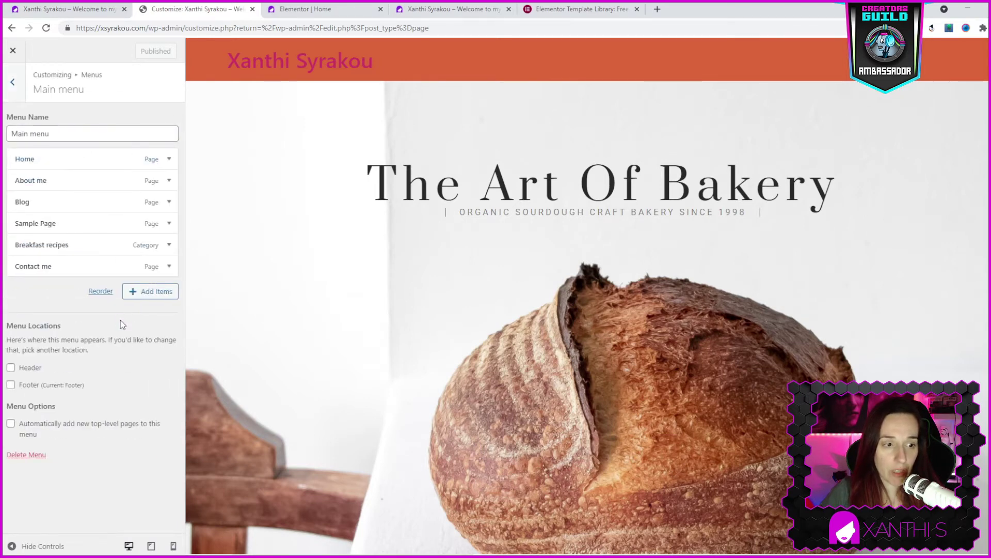
click(11, 368)
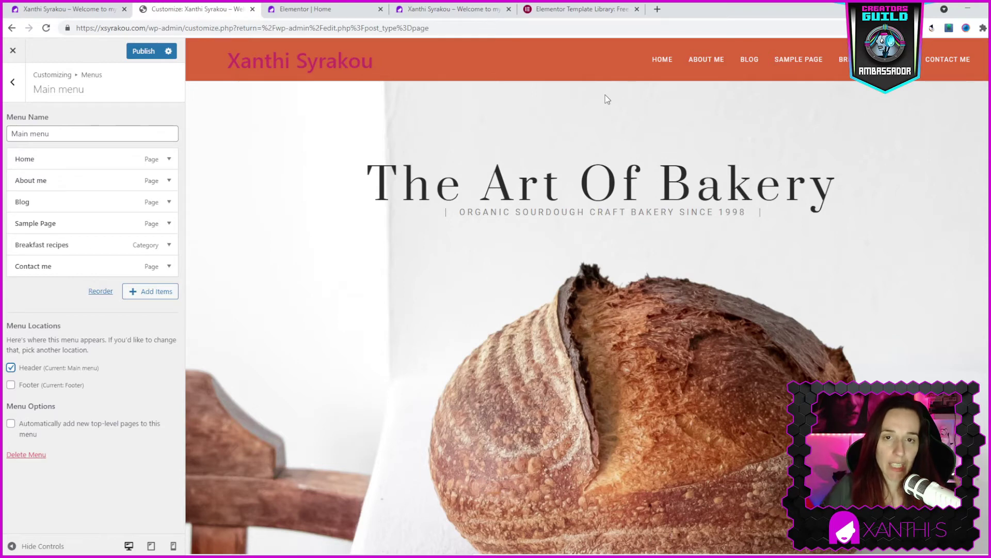
Step: Compare the Elementor editor with the live site in its tab
click(329, 10)
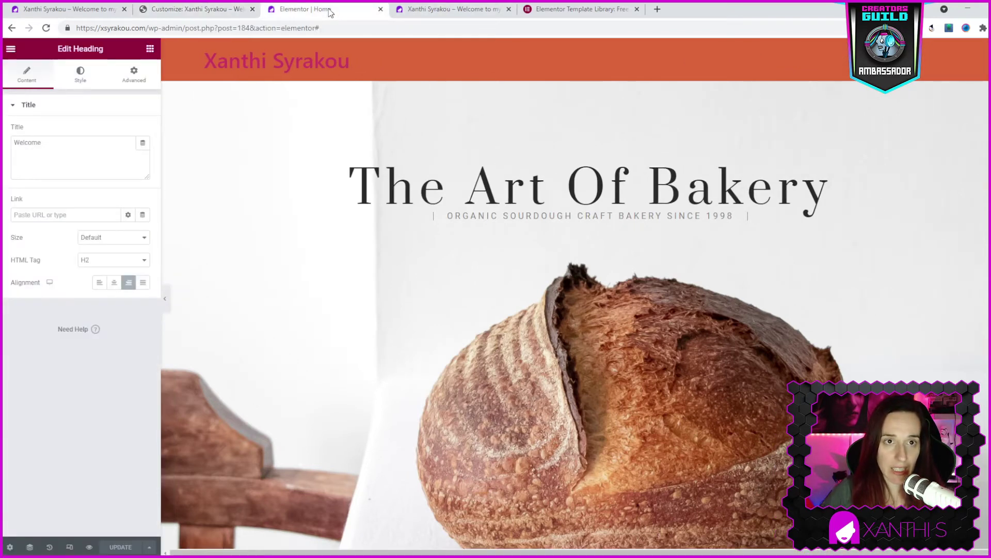
click(459, 11)
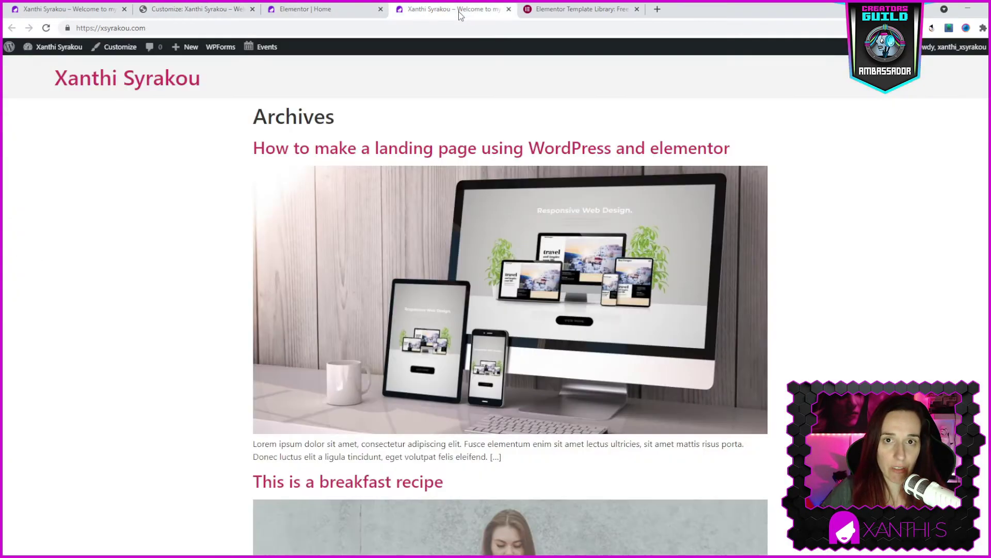
click(297, 13)
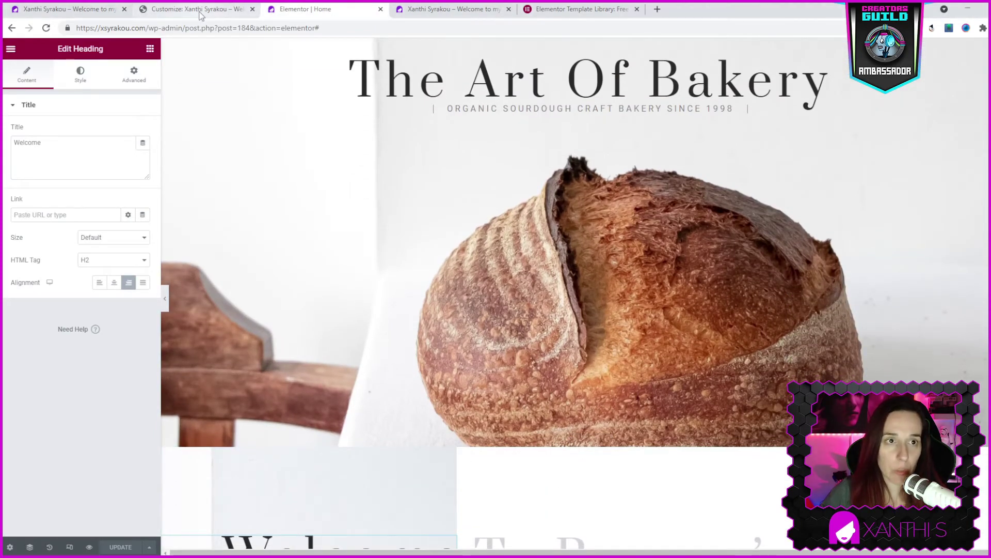
scroll(618, 154, up, 2)
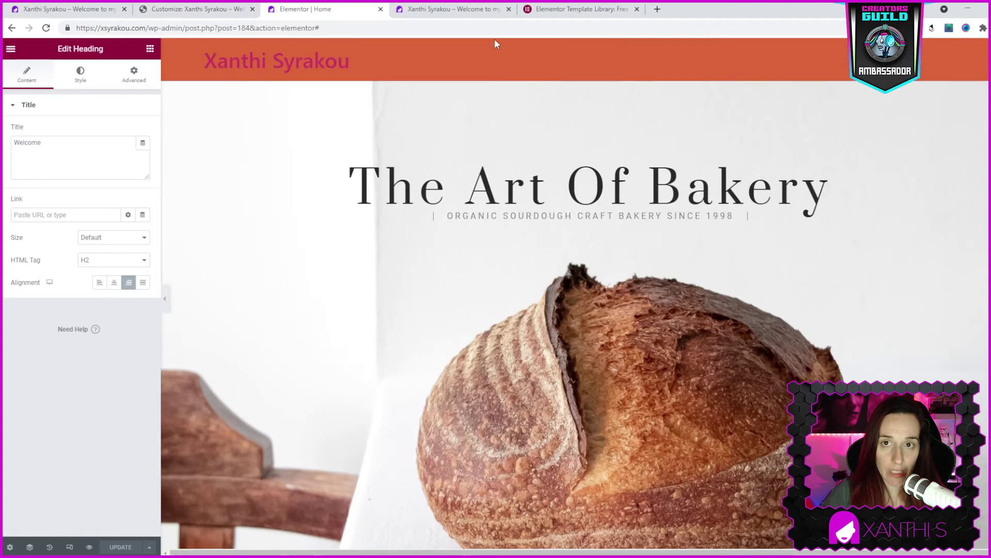
Step: Open the Bread Bakery kit's live demo from the template library, then return to the Customizer
click(581, 9)
scroll(659, 278, down, 15)
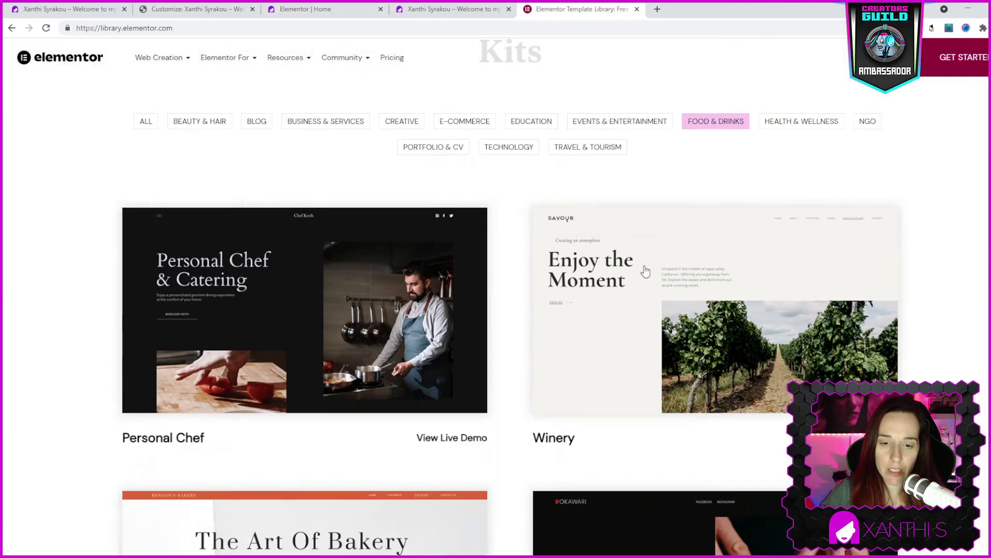
click(332, 141)
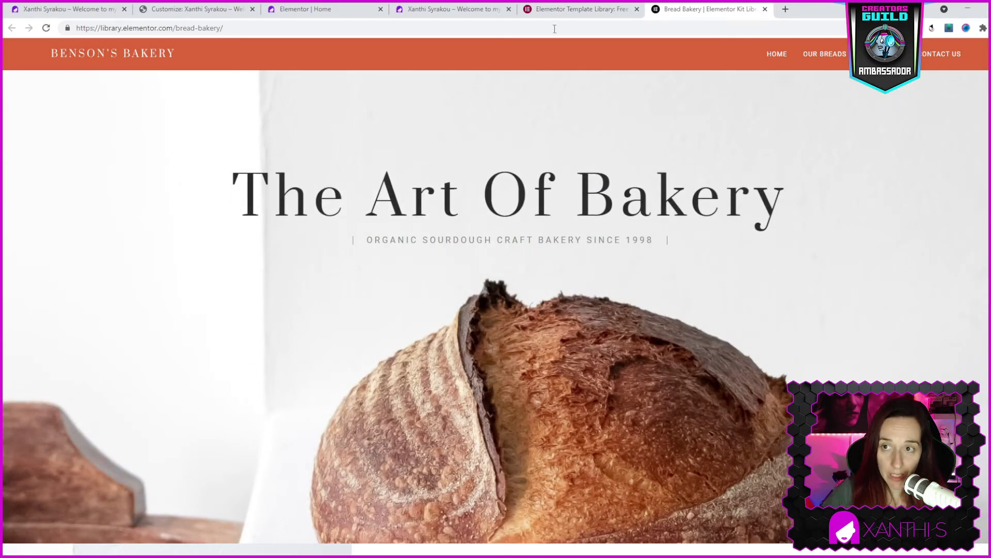
click(339, 16)
click(177, 12)
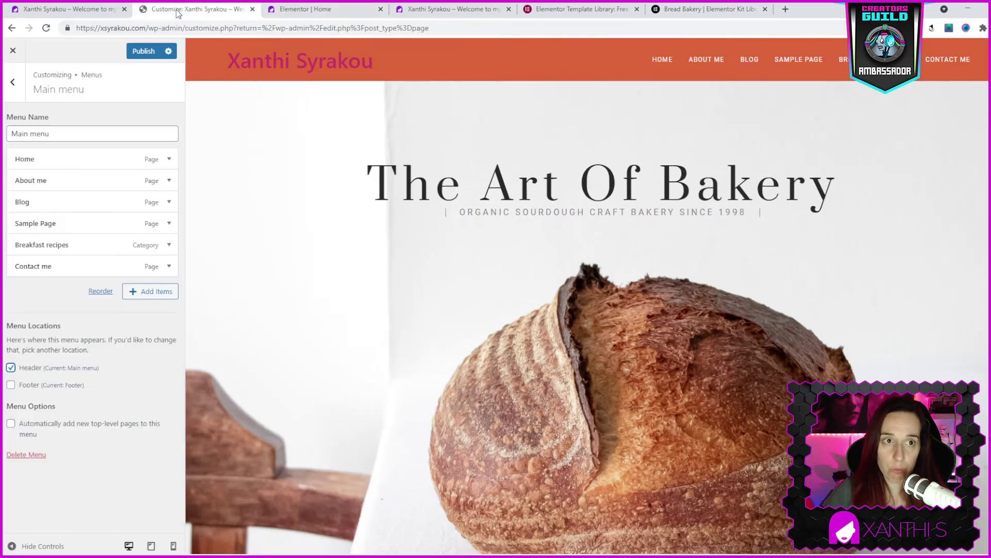
Step: Back out of the menu settings to the Customizer root and open Site Identity
click(13, 83)
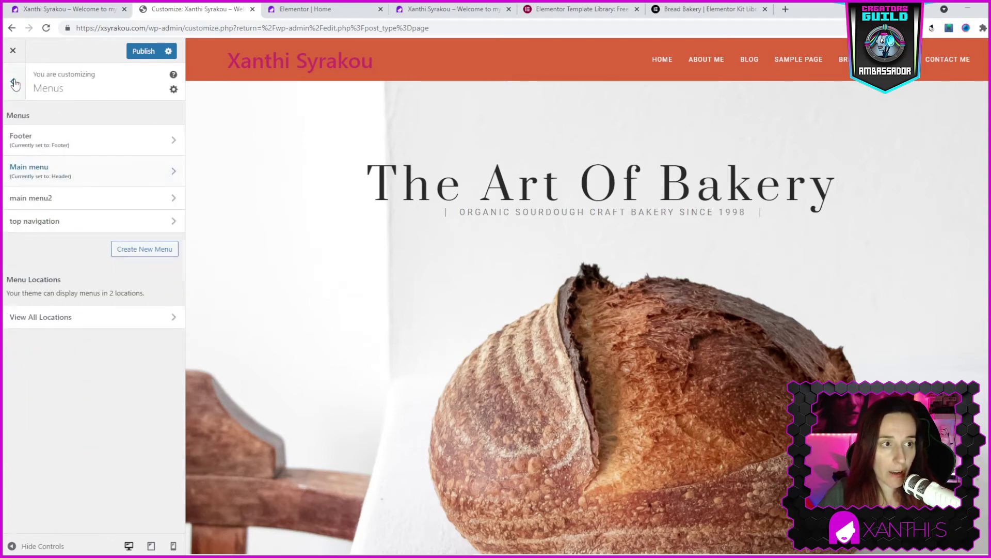
click(13, 83)
click(16, 168)
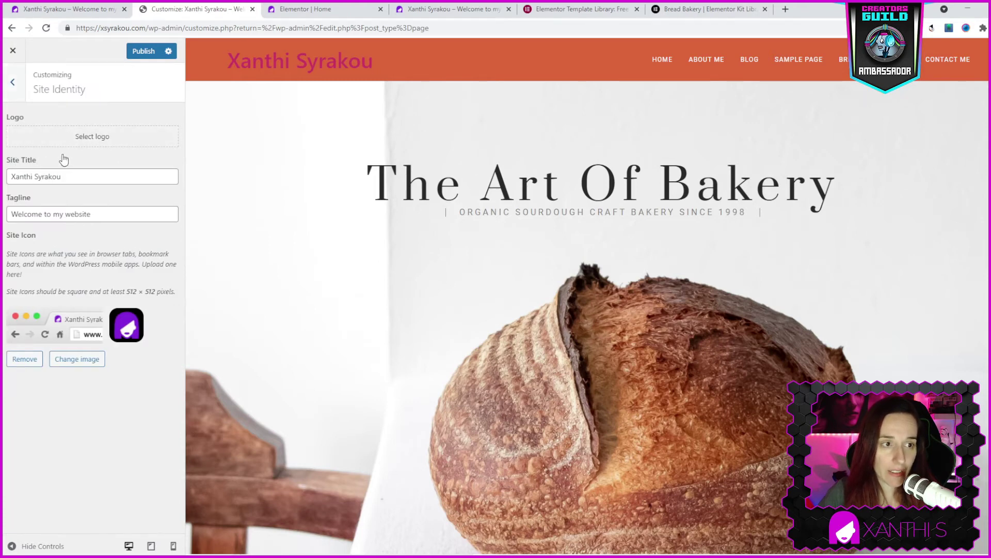
Step: Choose the LUKE caffee image as the site logo and confirm it
click(74, 136)
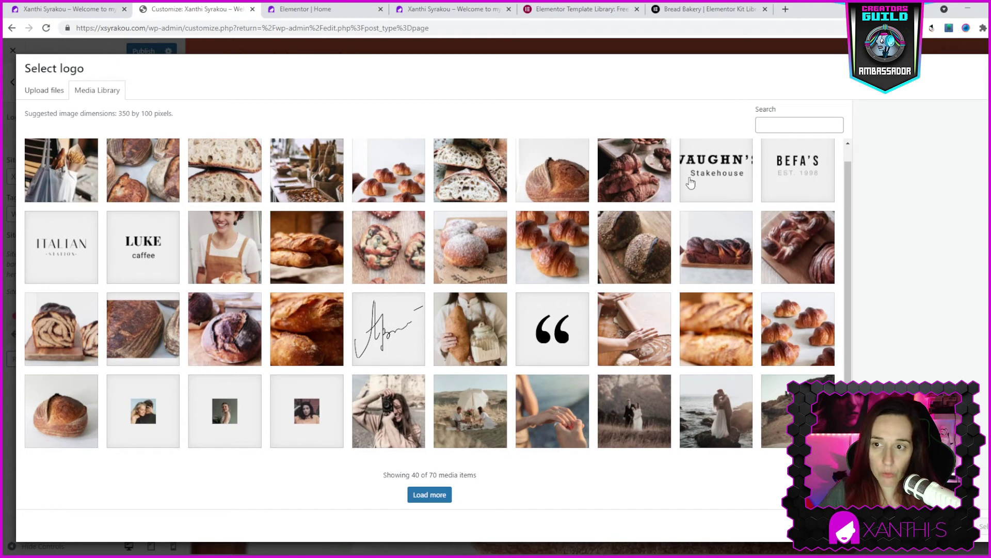
click(135, 254)
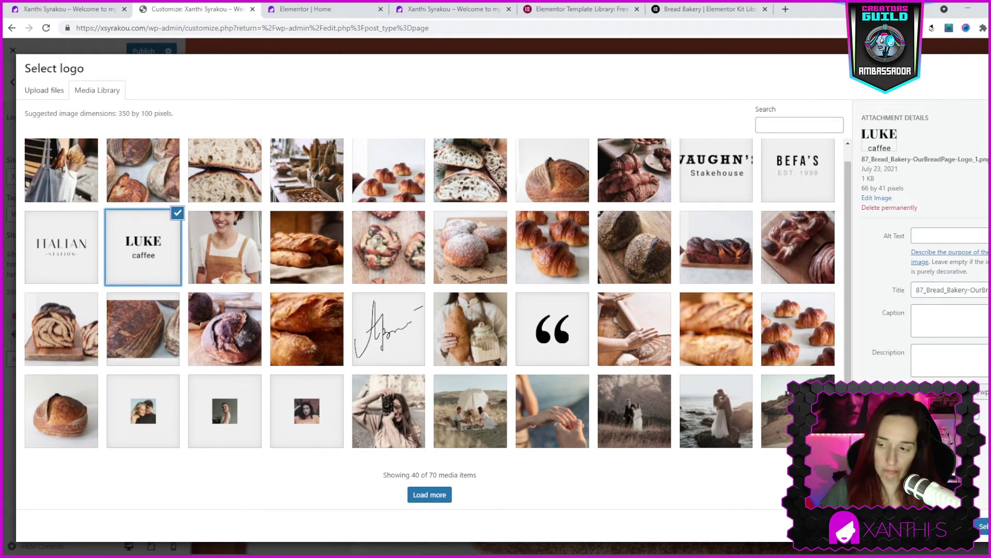
click(984, 526)
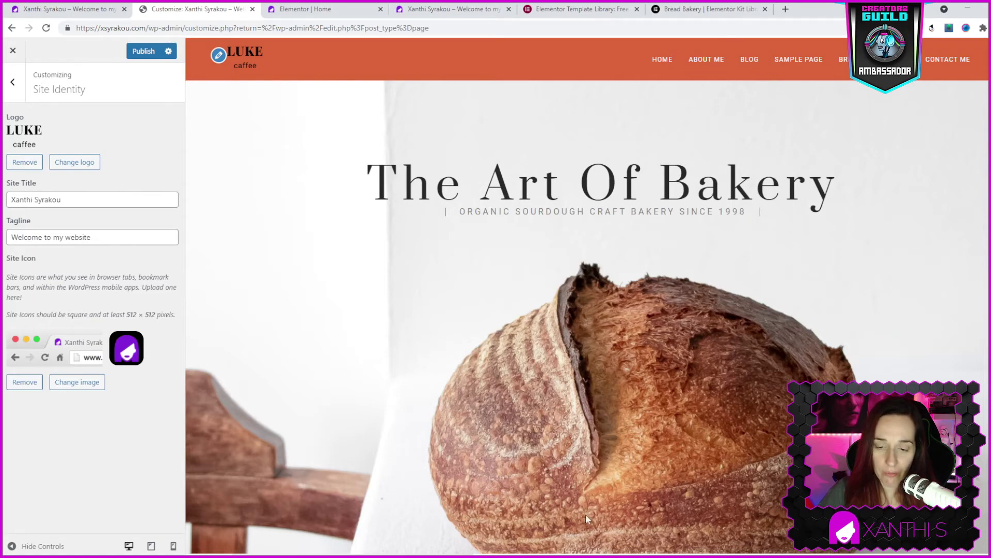
scroll(754, 331, down, 20)
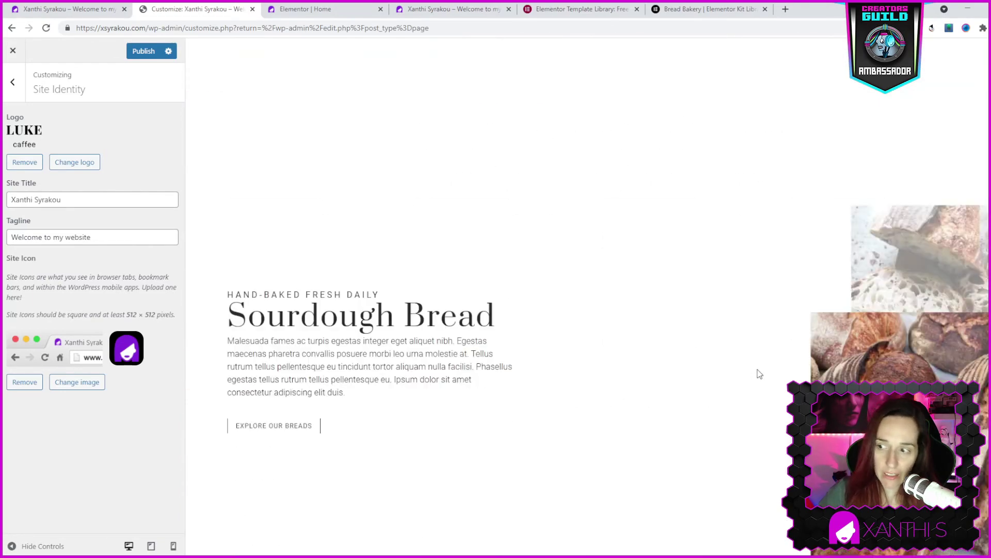
scroll(793, 379, down, 10)
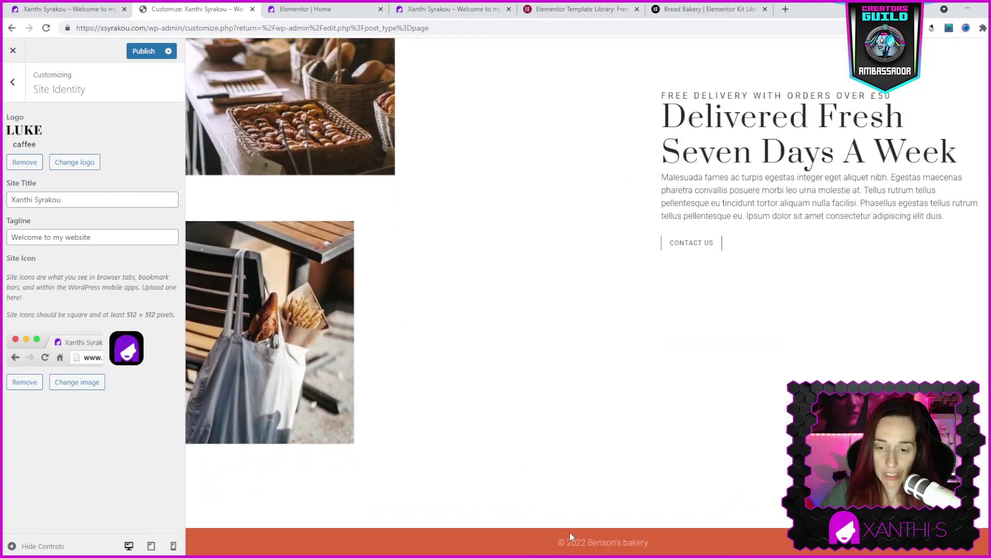
Step: Add the Our Story page to the Footer menu next to Contact me, then show Header & Footer
click(14, 81)
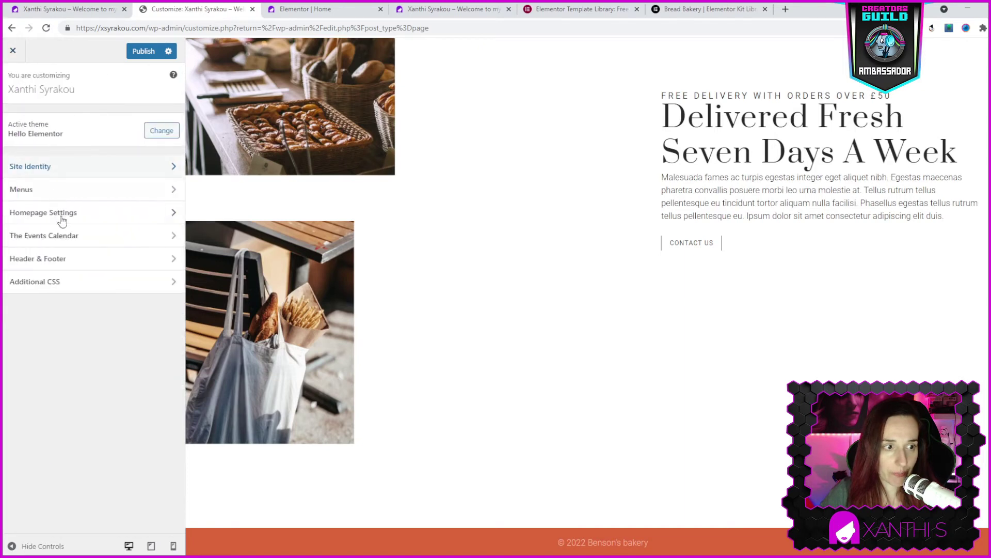
click(25, 190)
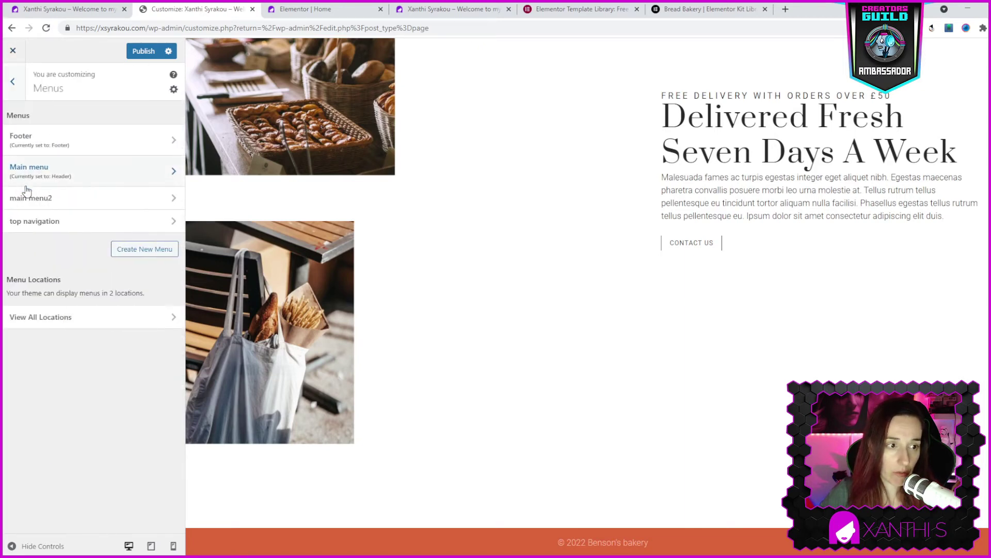
click(19, 147)
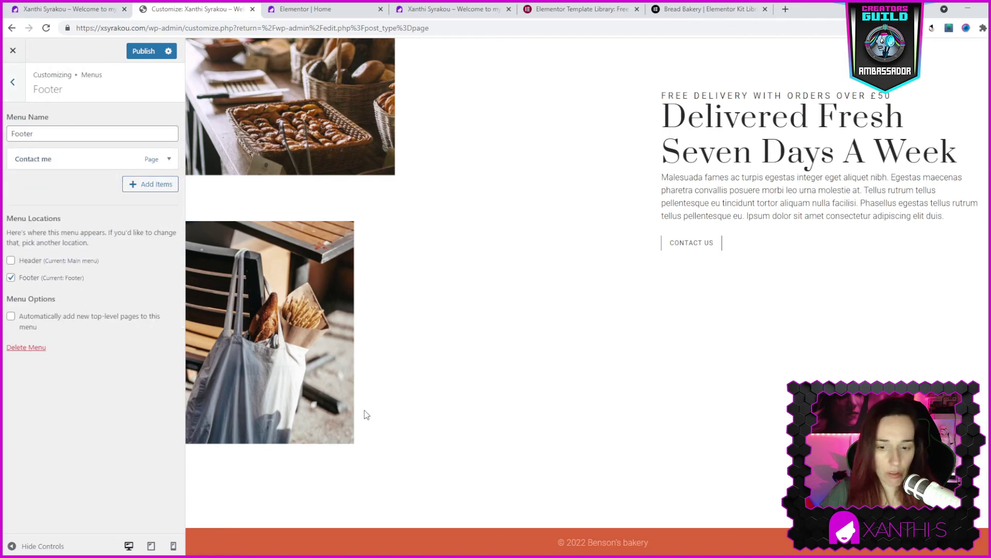
click(143, 187)
click(244, 174)
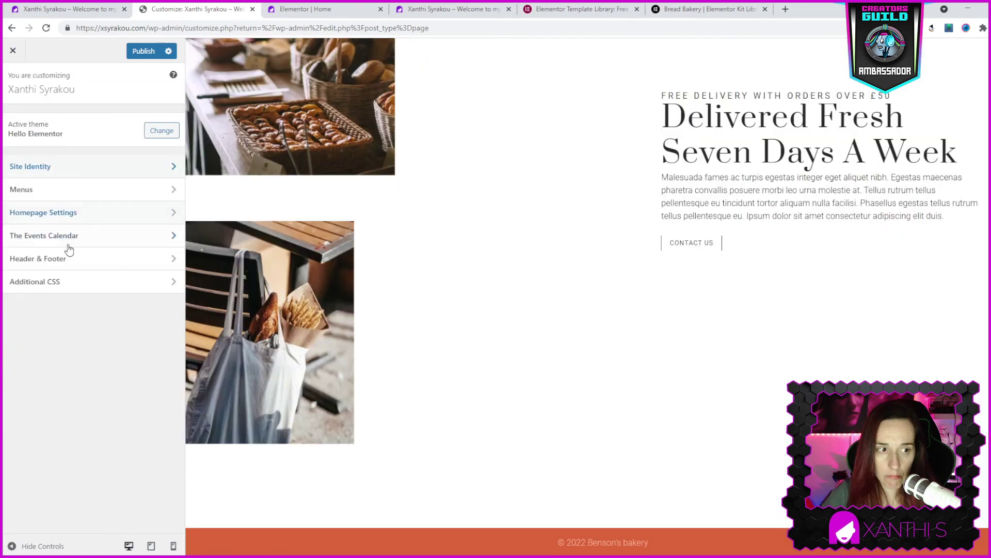
click(72, 257)
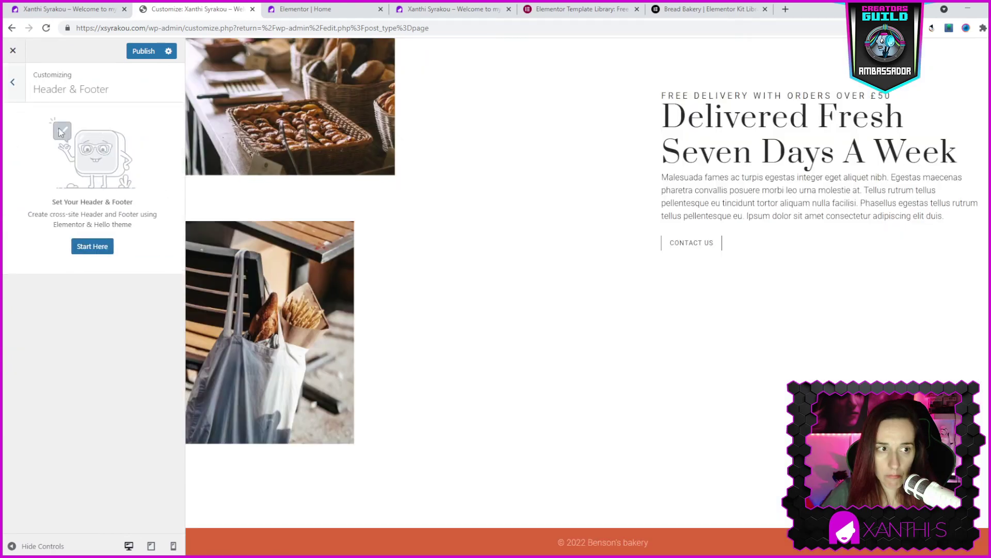
Step: Launch Elementor Site Settings from Header & Footer and return to the main settings list
click(93, 246)
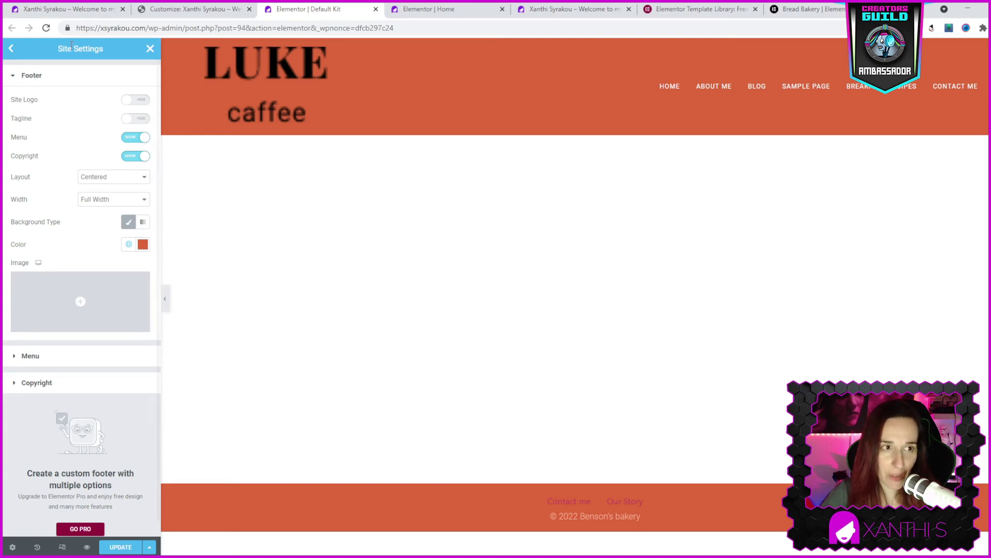
click(11, 50)
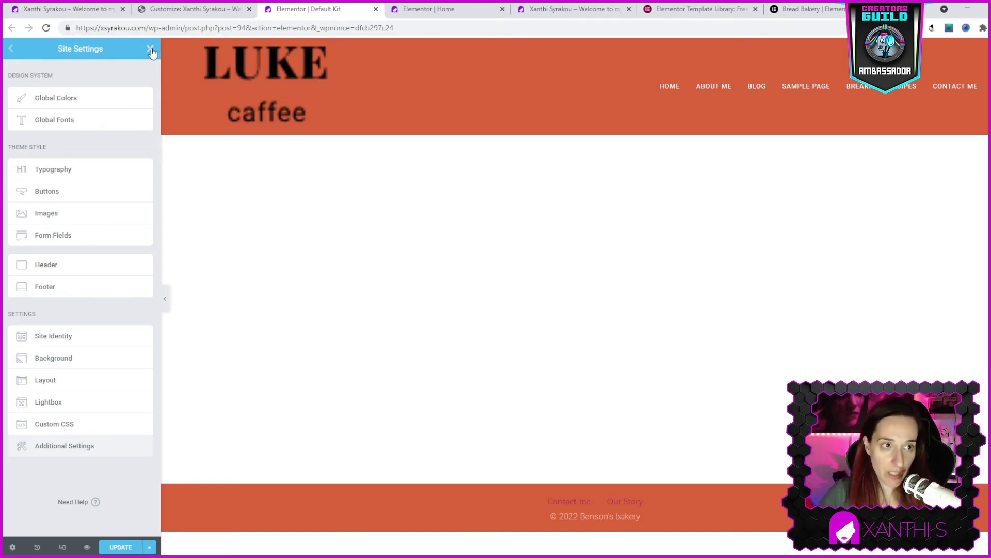
Step: Set the footer to hide the site logo, show the tagline and keep the menu links
click(46, 288)
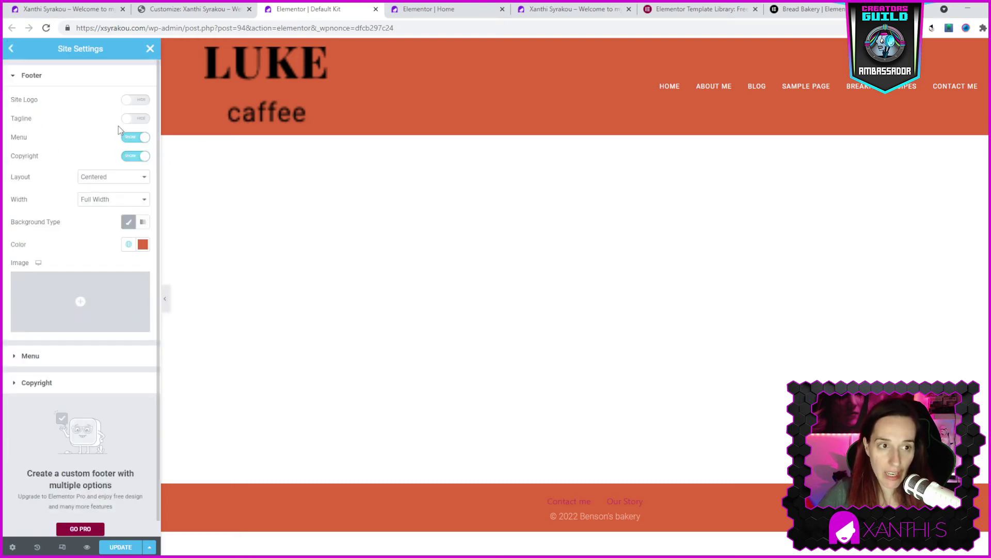
click(138, 101)
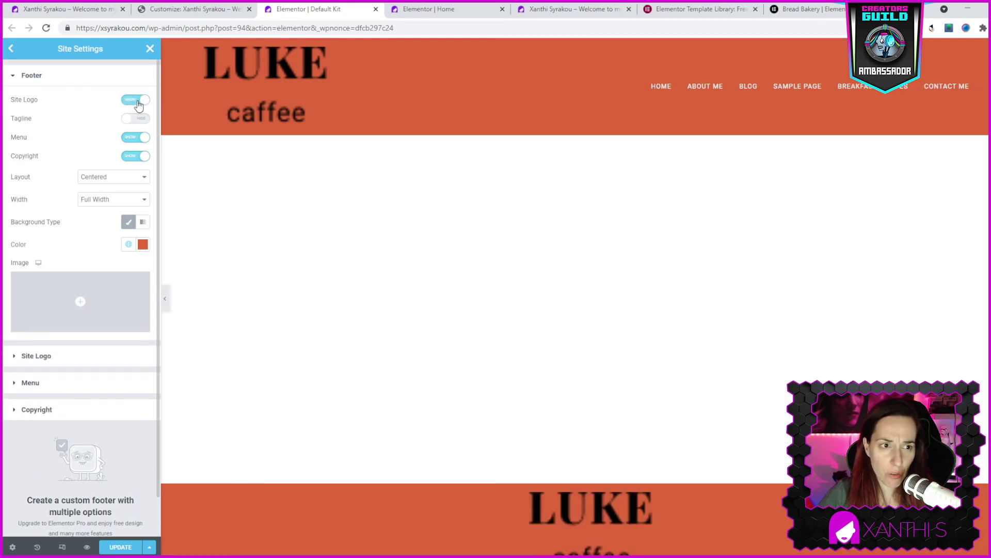
scroll(598, 385, down, 1)
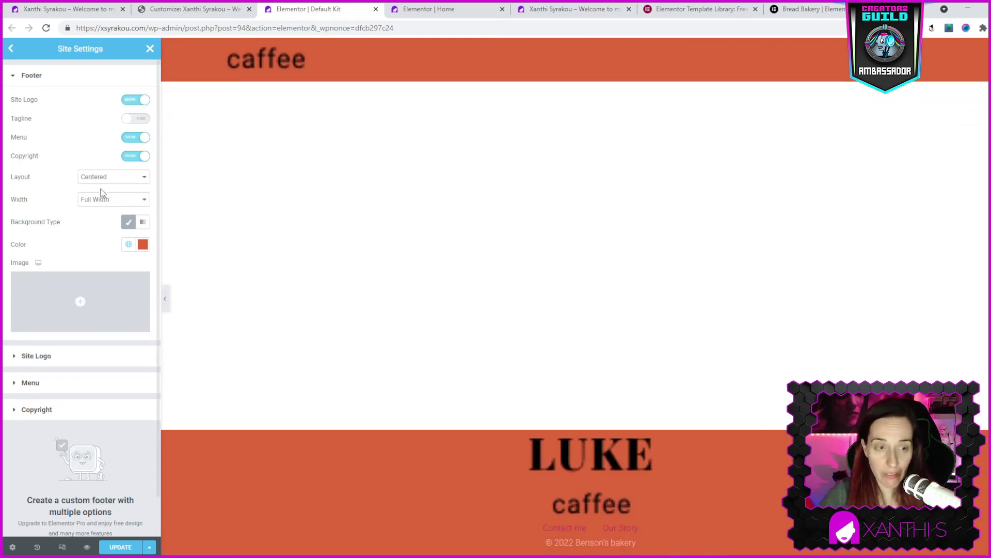
click(134, 100)
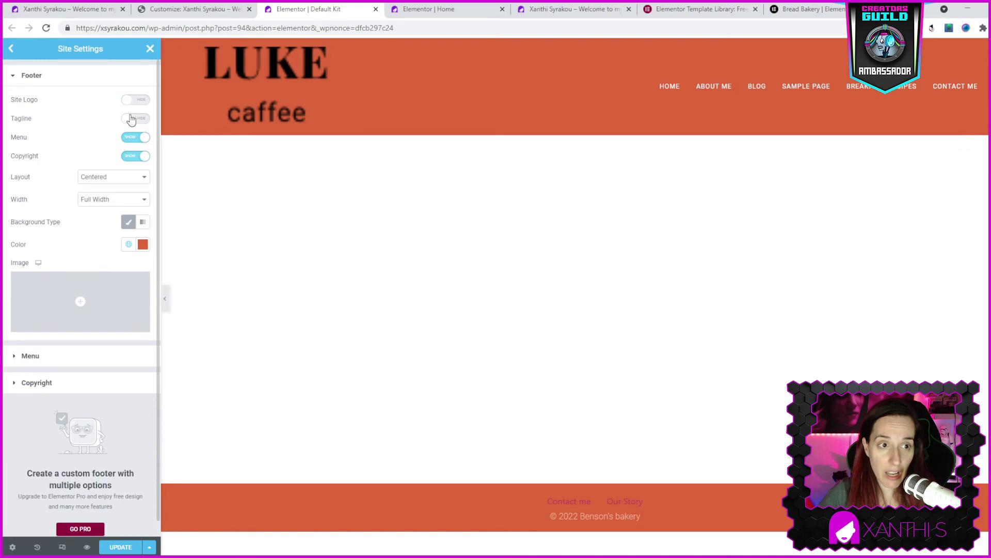
click(134, 118)
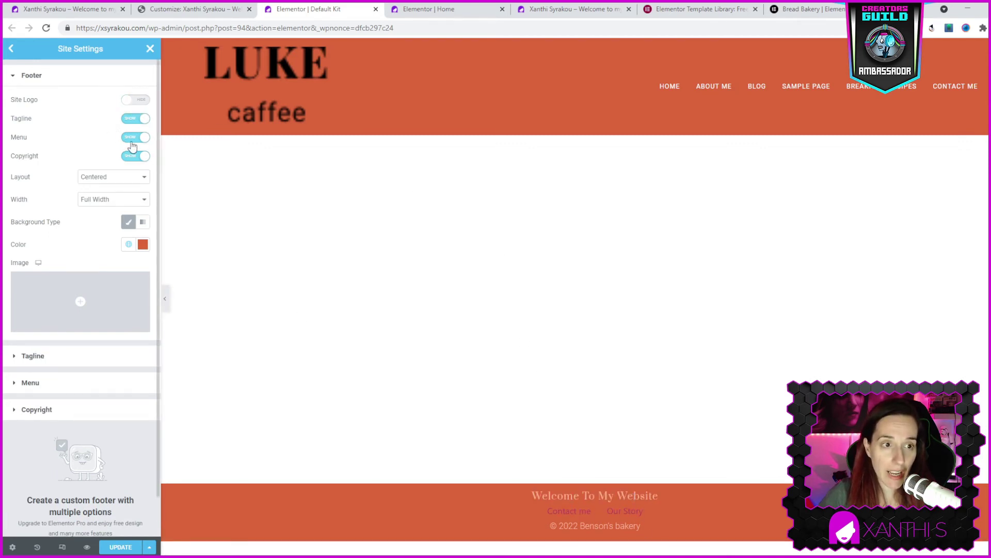
click(133, 137)
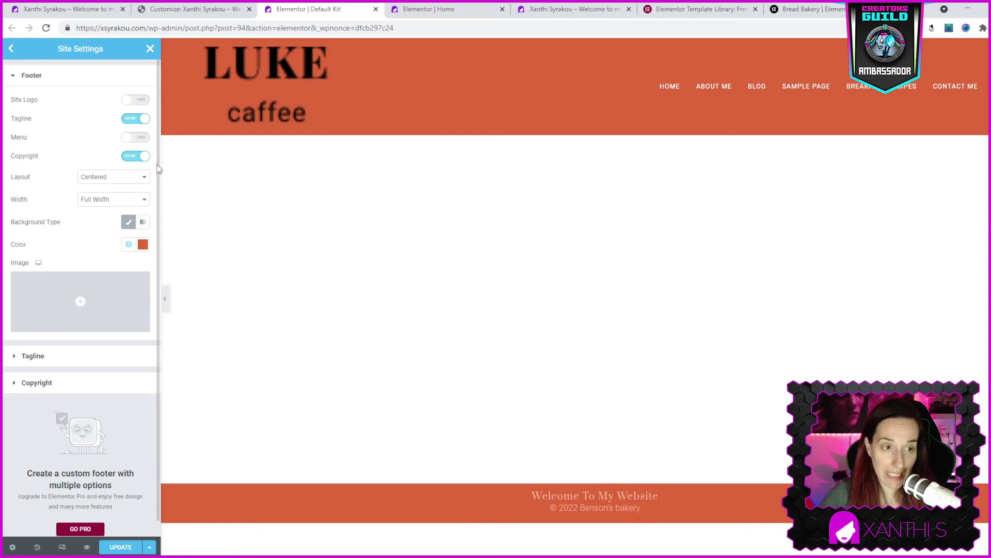
click(133, 138)
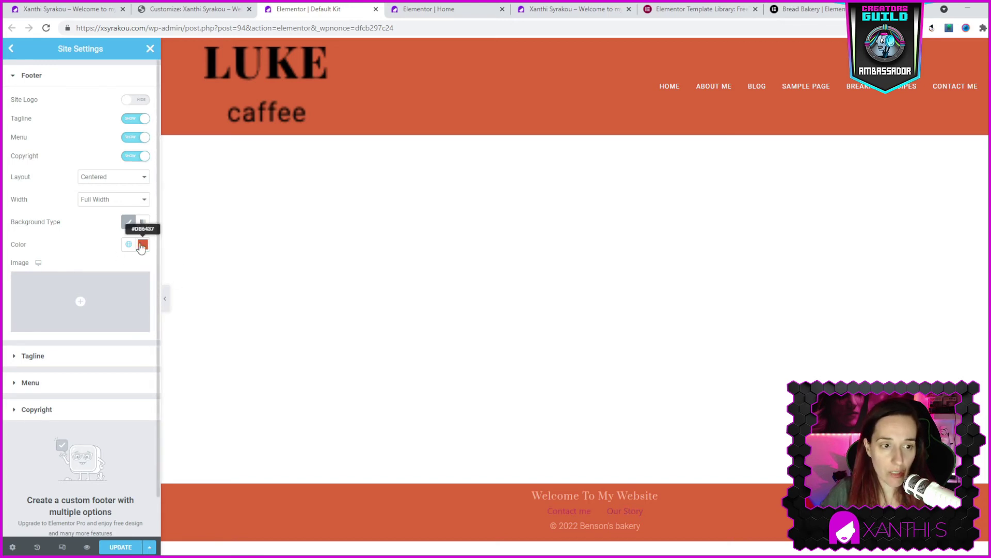
Step: Change the footer background colour to bright orange #FF5D20
click(143, 244)
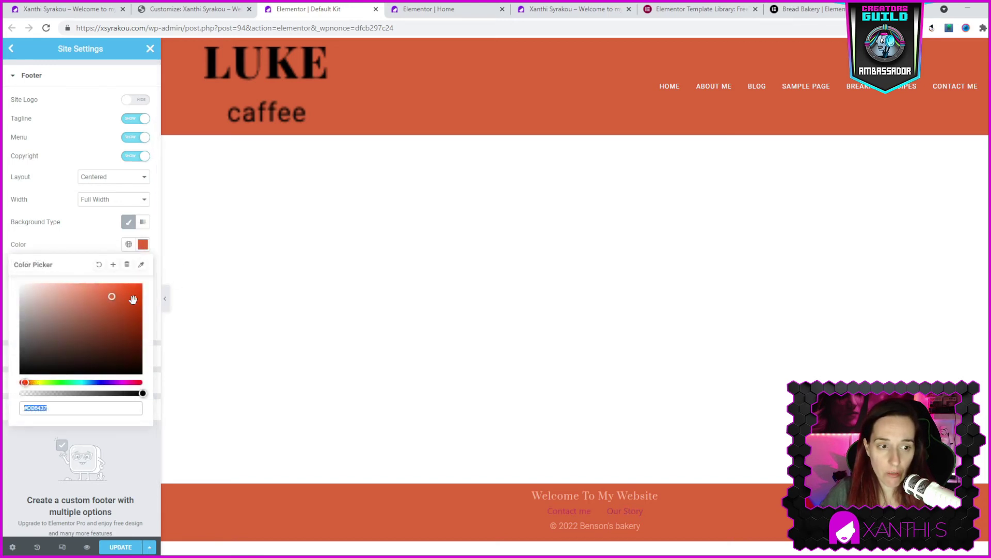
click(42, 373)
mouse_move(34, 360)
mouse_down()
mouse_move(31, 331)
mouse_move(127, 284)
mouse_up()
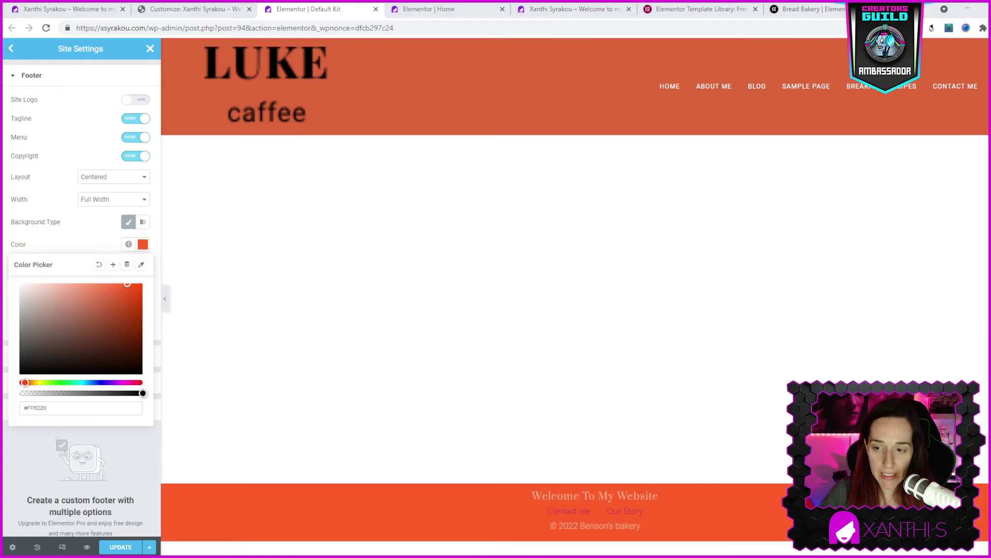
click(89, 230)
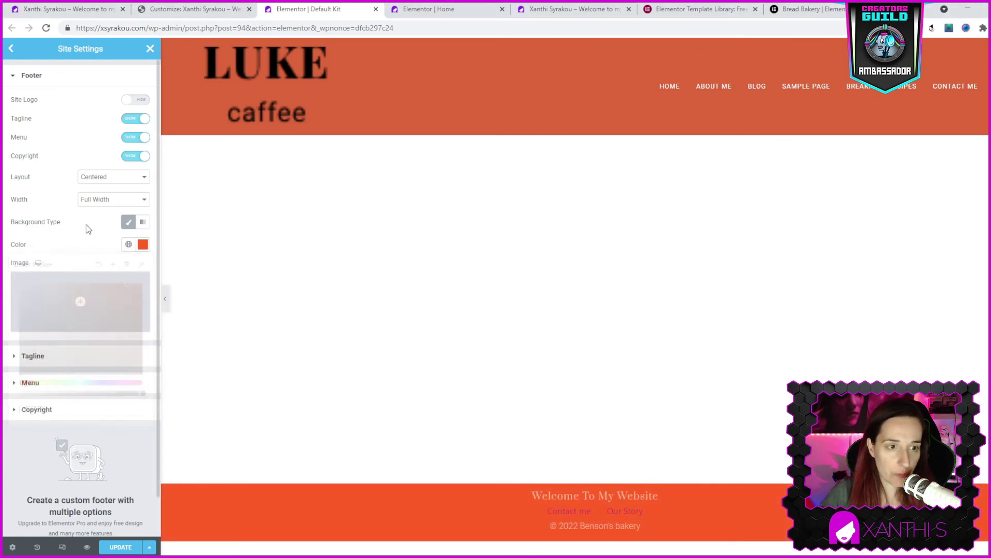
click(90, 356)
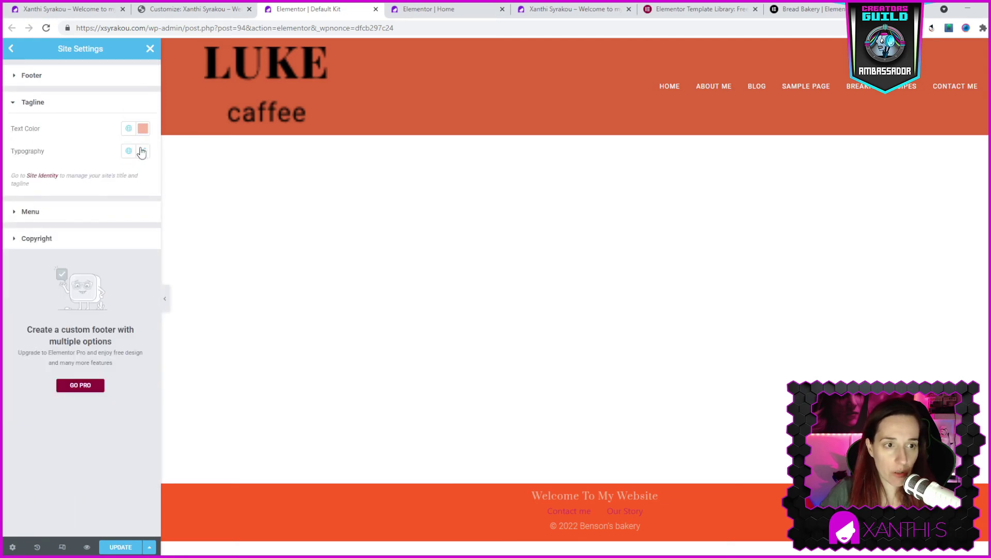
Step: Assign the Footer menu to the footer and colour its links with global Background color2
click(78, 214)
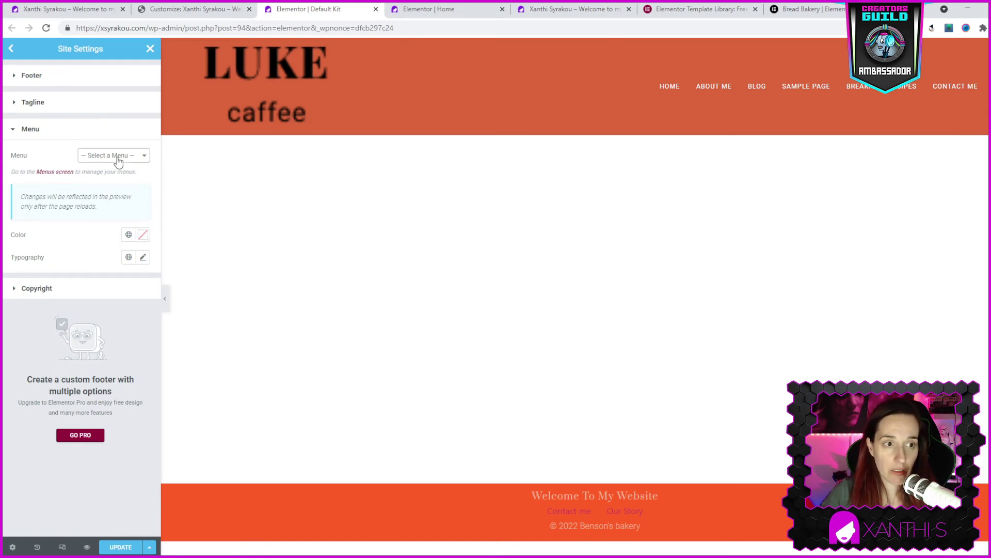
click(121, 196)
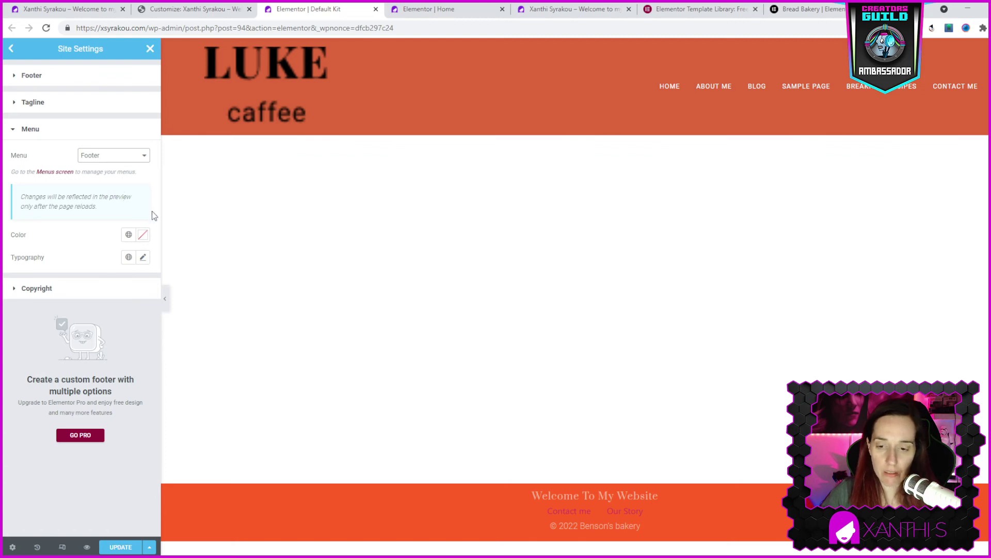
click(128, 234)
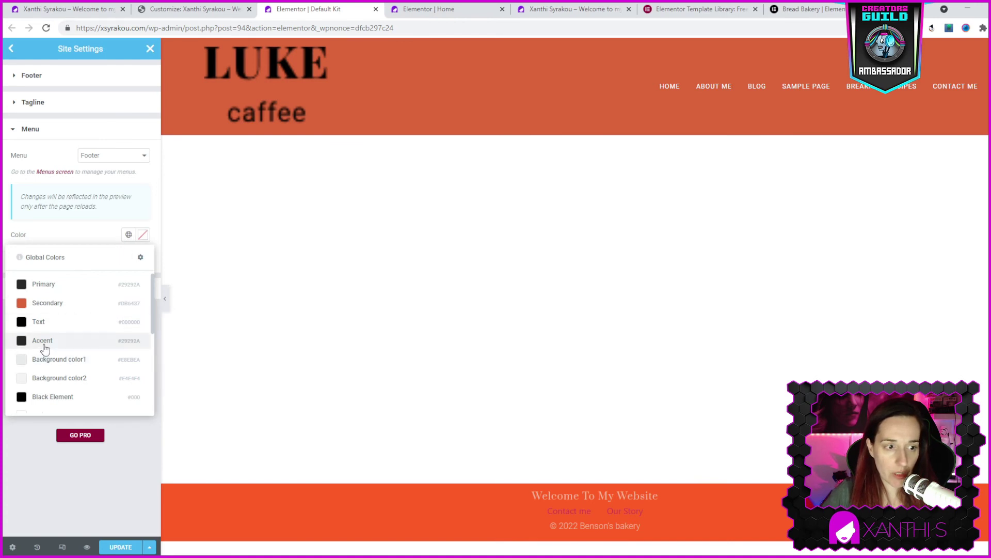
click(57, 378)
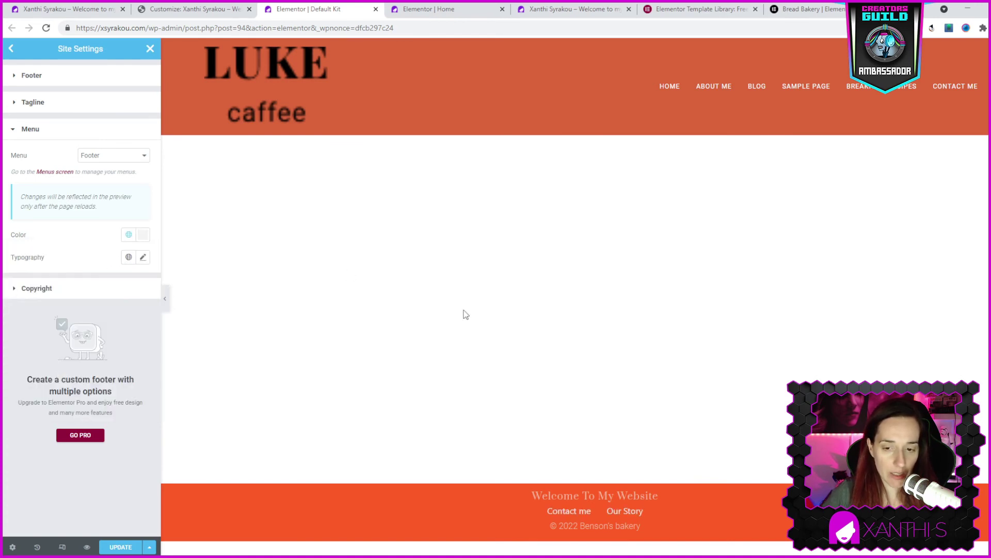
click(58, 84)
Step: Darken the footer background to burnt orange and check the copyright text
click(143, 244)
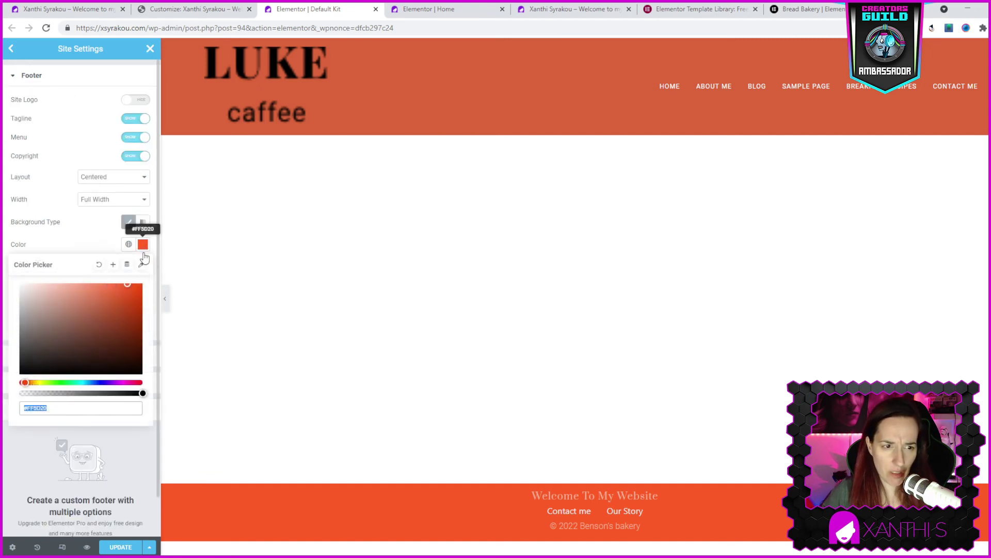
drag(123, 307, 115, 313)
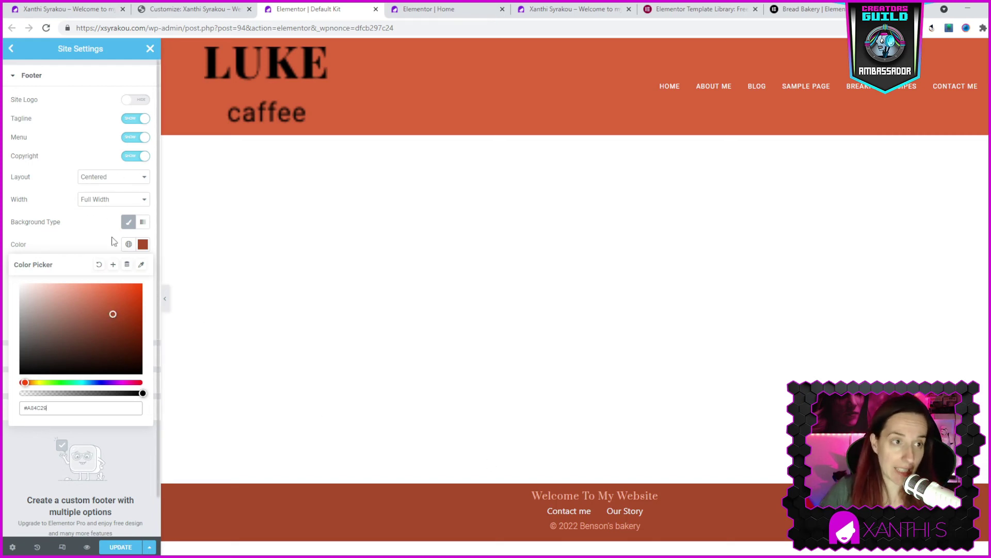
click(89, 247)
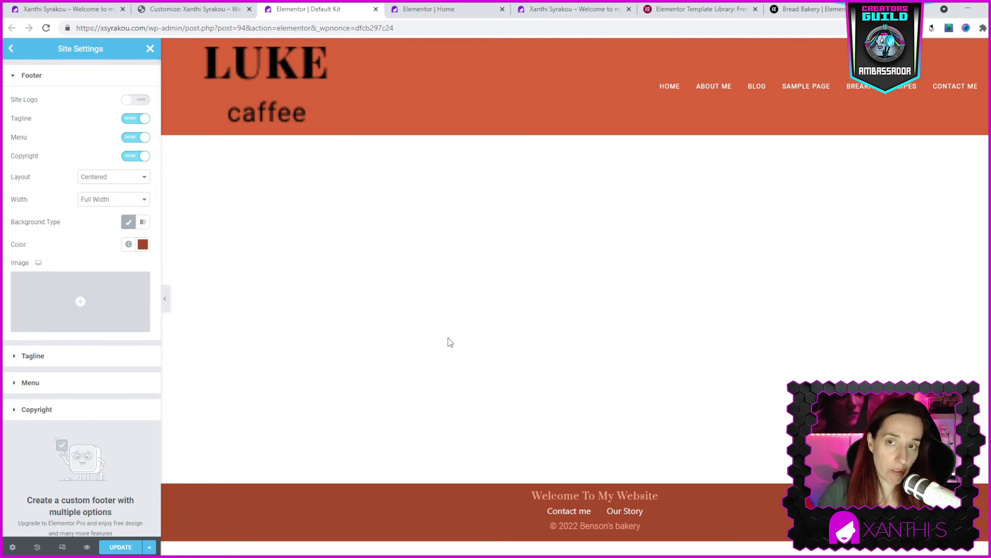
scroll(77, 382, down, 2)
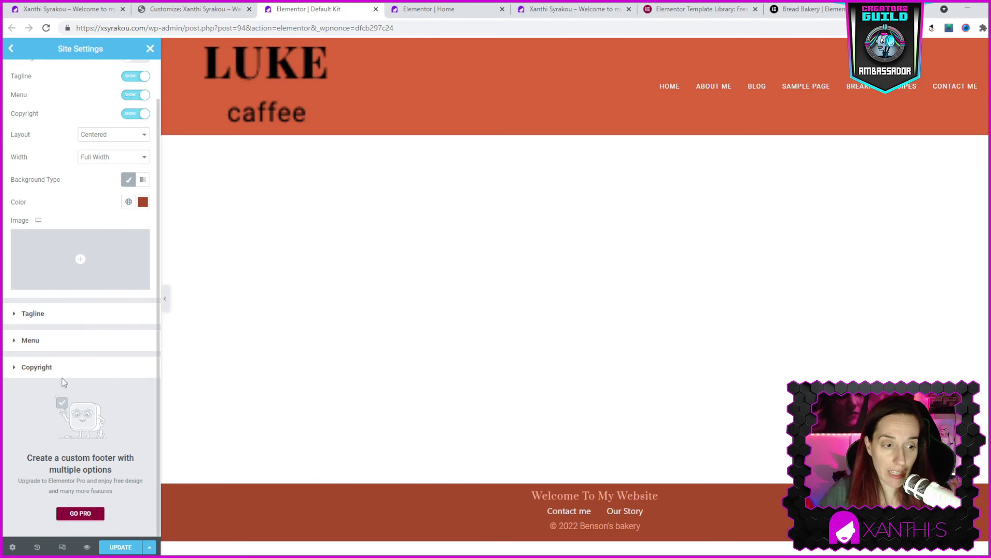
click(31, 371)
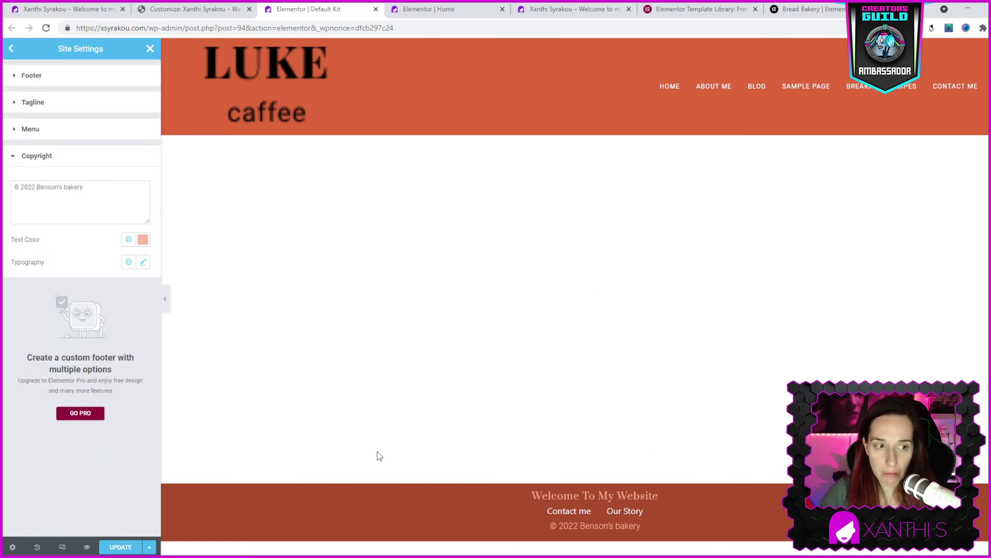
click(10, 51)
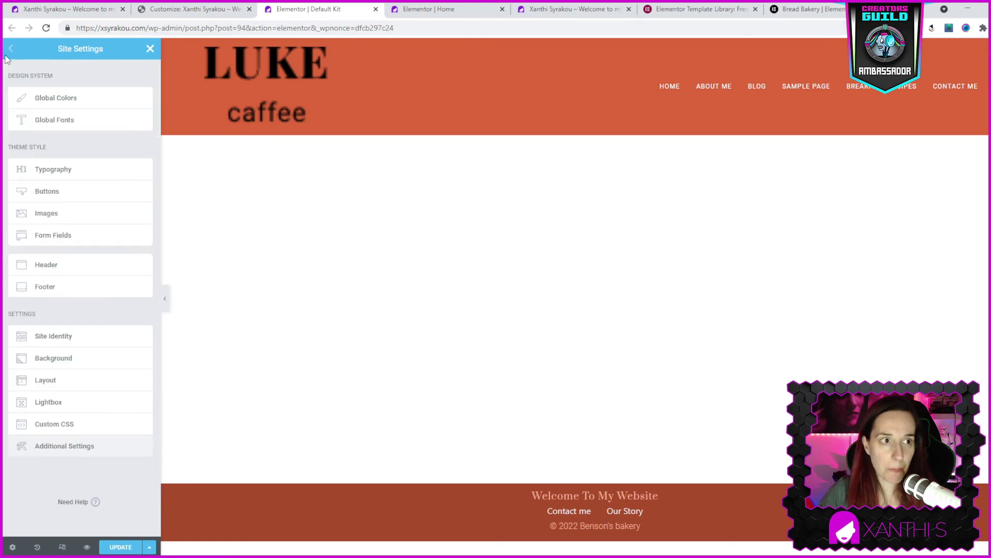
Step: Save the Site Settings changes on exit and go to Appearance > Customize
click(150, 49)
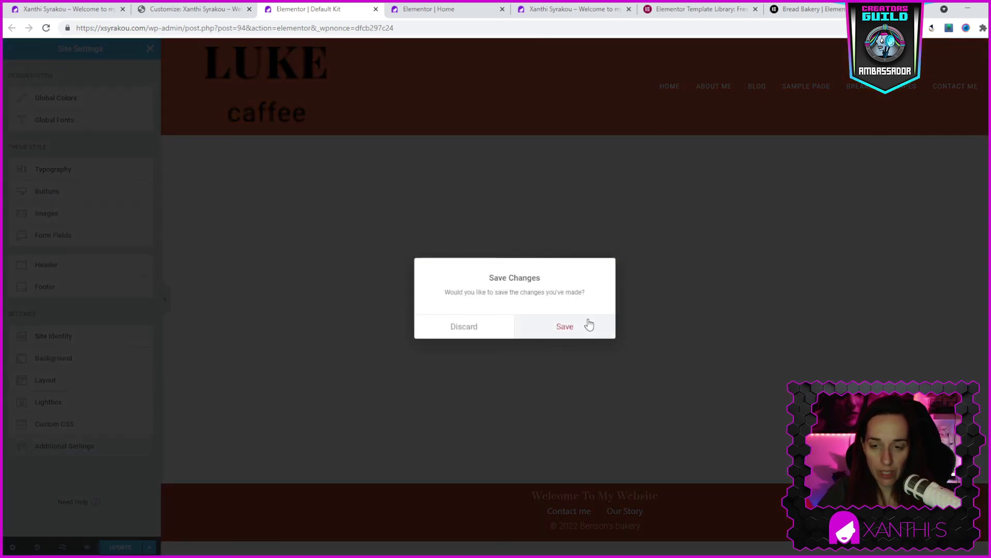
click(589, 324)
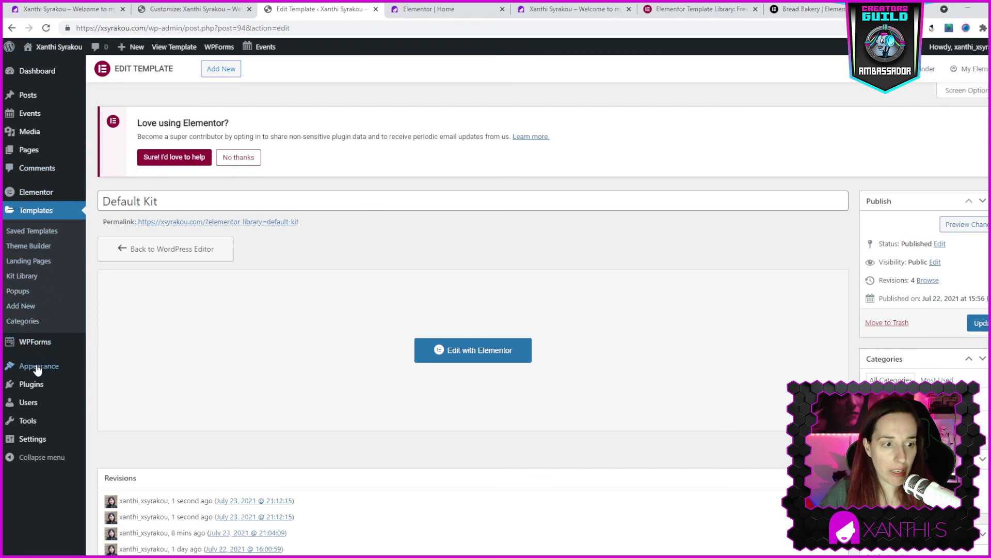
mouse_move(39, 368)
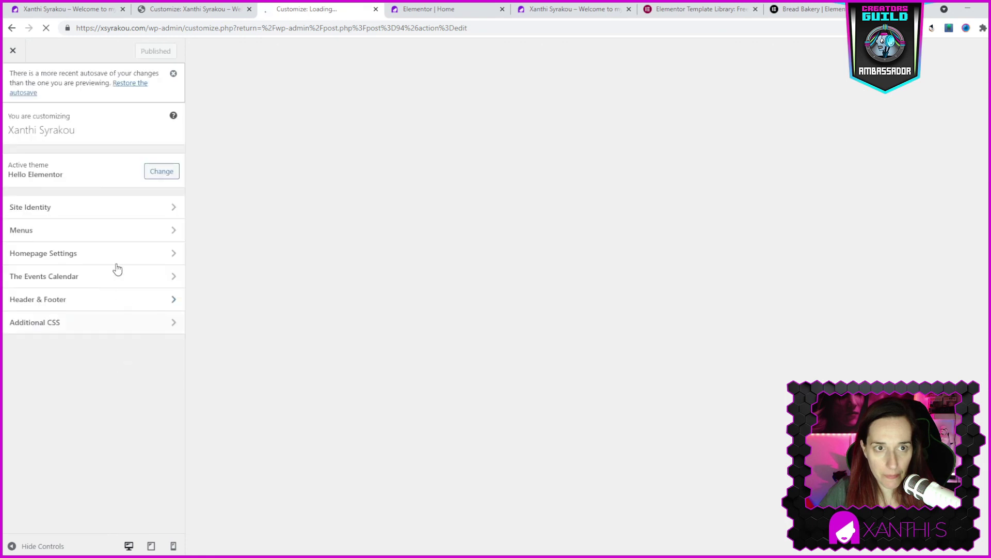
Step: Open the Default Kit in the Elementor editor via the Customizer's Header & Footer Start Here
click(36, 300)
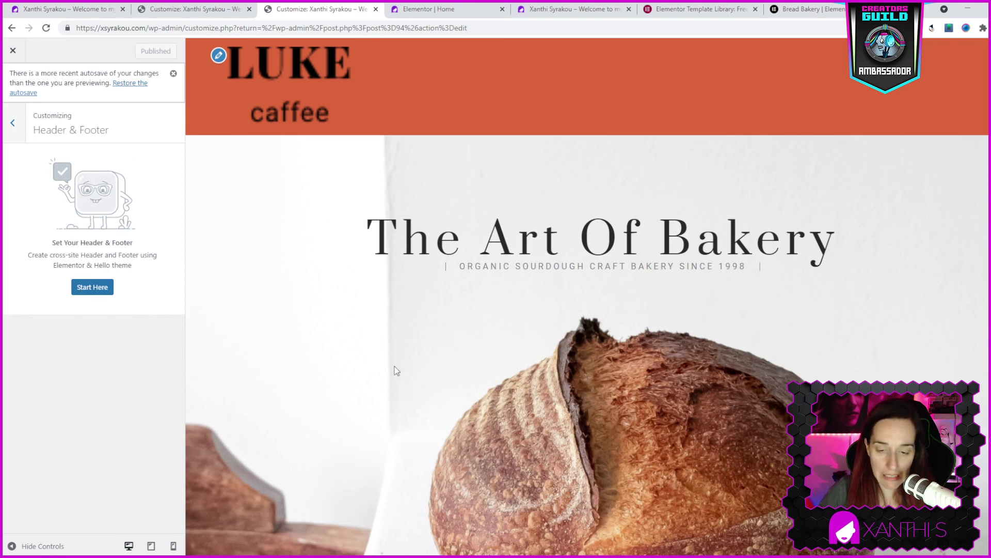
click(93, 289)
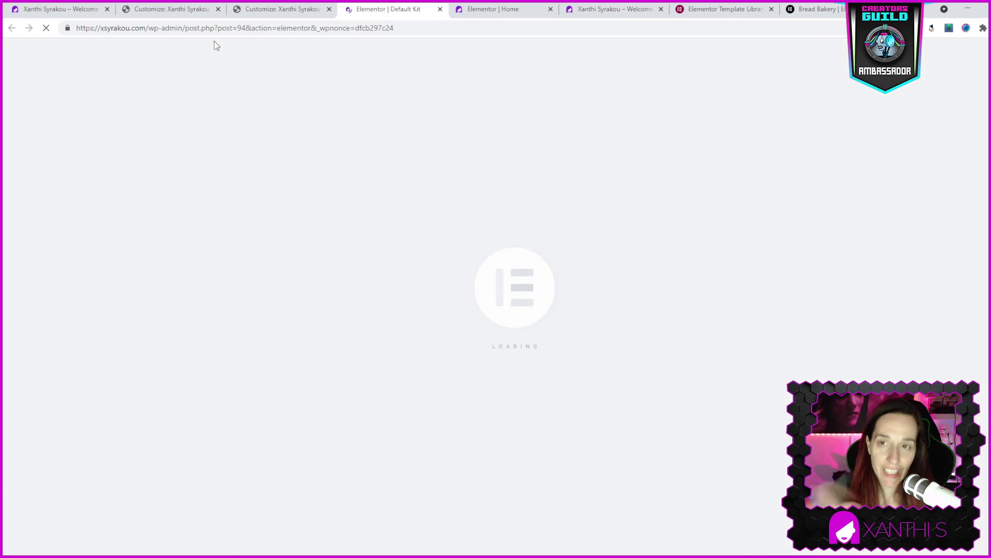